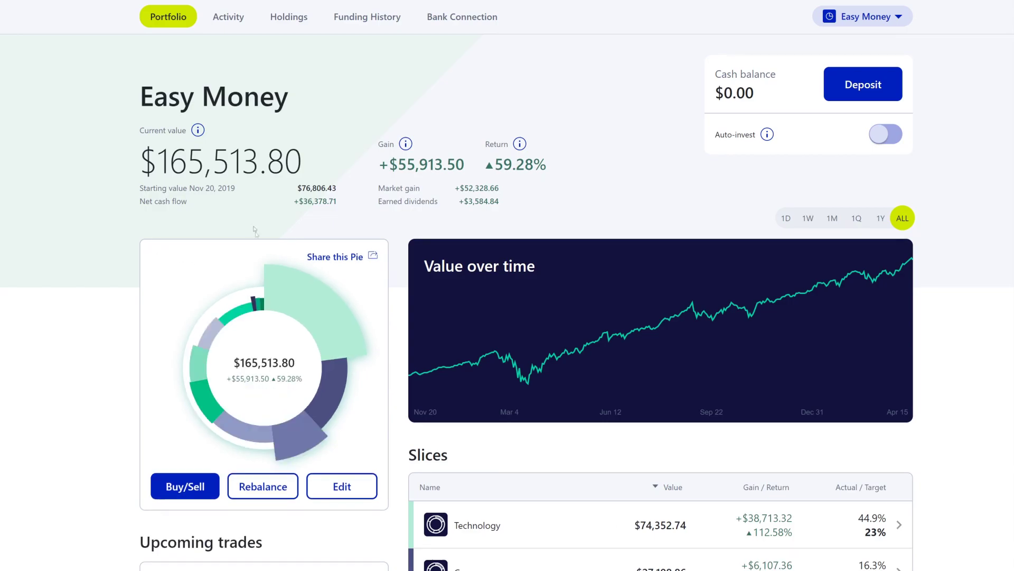
- Open the account's Activity page and look through the recent transactions for dividend entries
{"action": "left_click", "coordinate": [232, 20]}
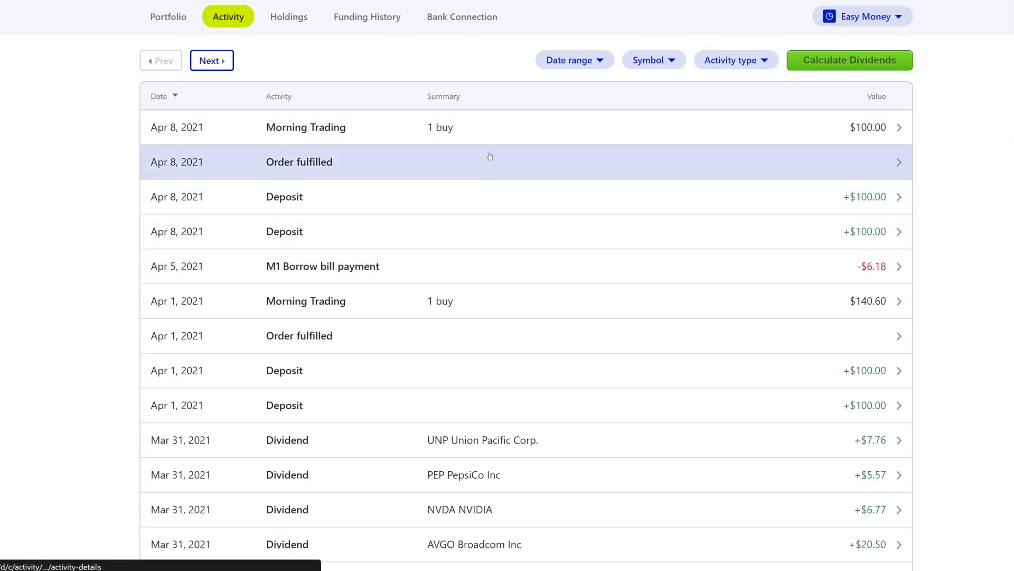
{"action": "scroll", "coordinate": [502, 206], "scroll_direction": "down", "scroll_amount": 1}
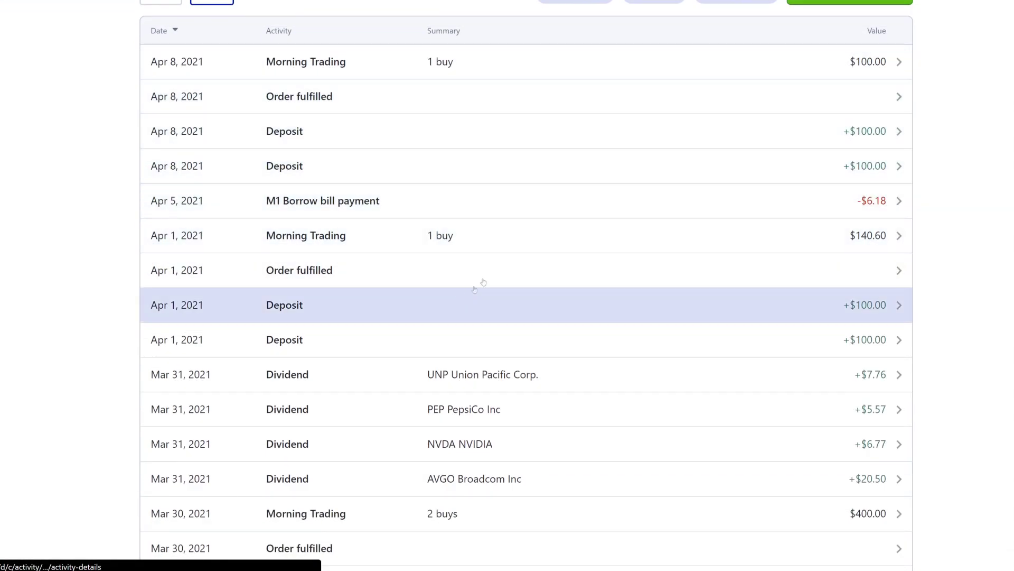
{"action": "scroll", "coordinate": [472, 290], "scroll_direction": "down", "scroll_amount": 2}
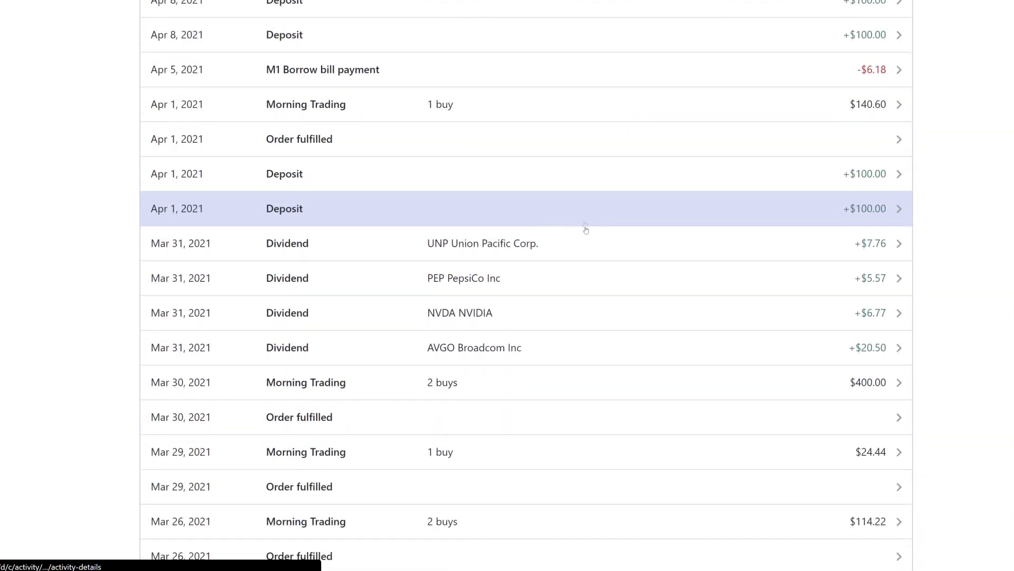
{"action": "scroll", "coordinate": [608, 225], "scroll_direction": "down", "scroll_amount": 1}
{"action": "scroll", "coordinate": [763, 264], "scroll_direction": "up", "scroll_amount": 1}
{"action": "scroll", "coordinate": [764, 261], "scroll_direction": "up", "scroll_amount": 3}
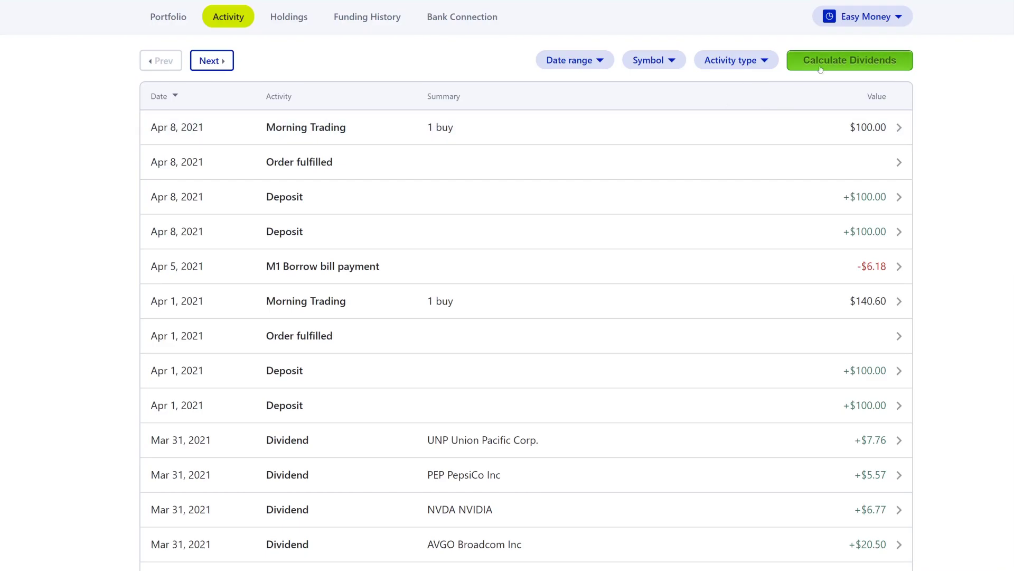
- Calculate the total dividends on the activity page, highlight the amount in the alert, and dismiss it
{"action": "left_click", "coordinate": [799, 70]}
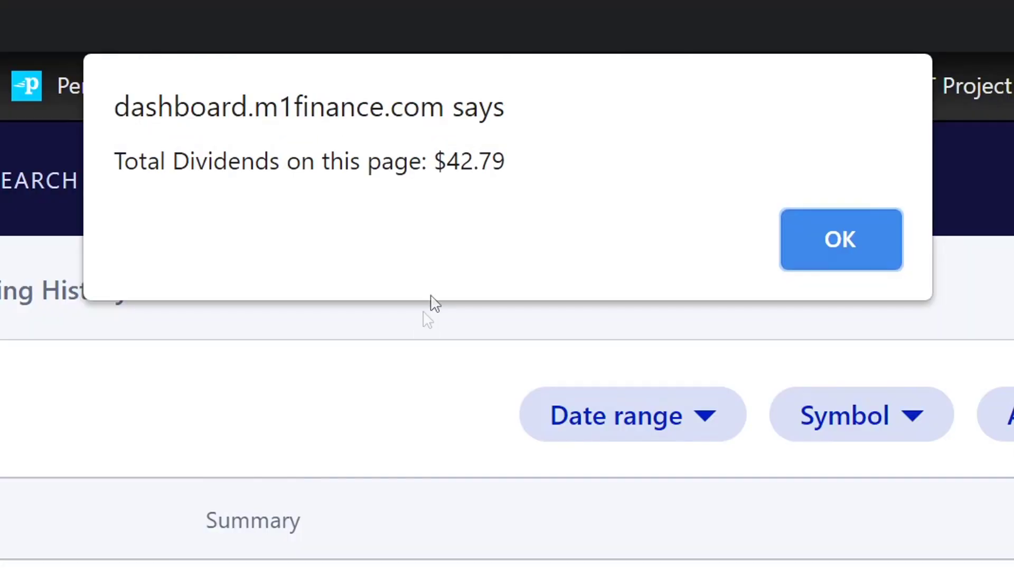
{"action": "left_click_drag", "start_coordinate": [523, 161], "coordinate": [439, 161]}
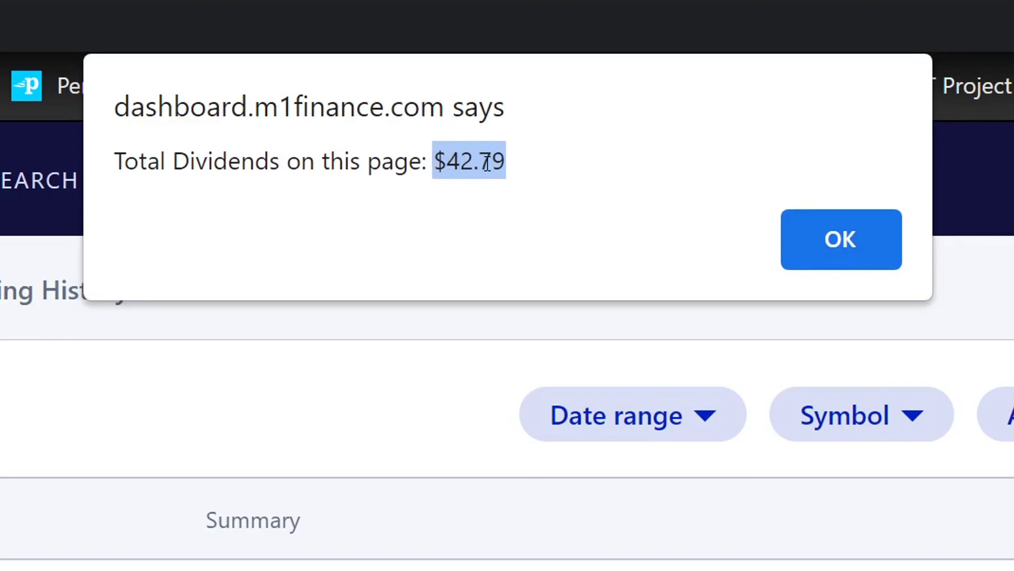
{"action": "left_click", "coordinate": [820, 252]}
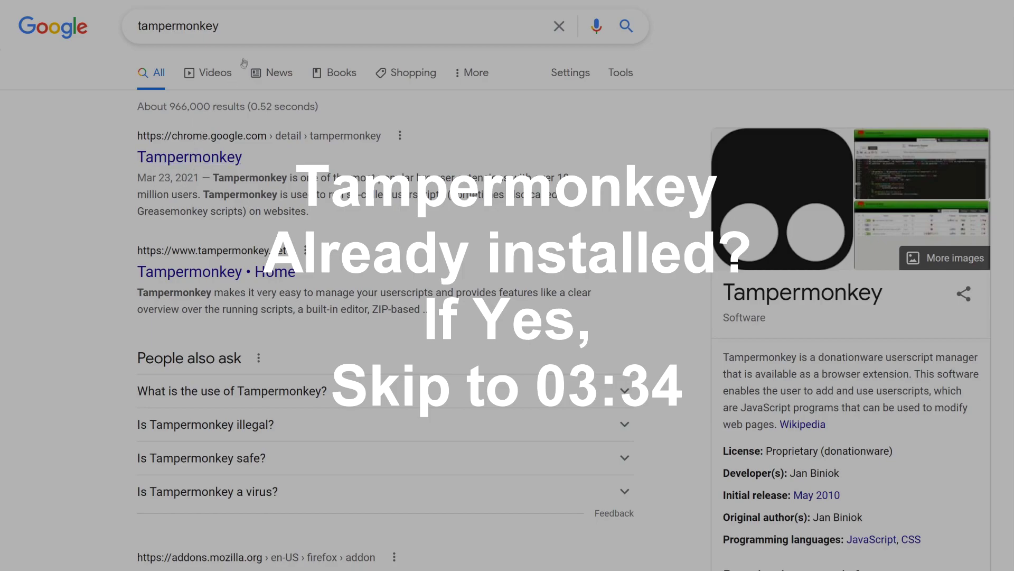
- Read the Tampermonkey description beside the search results and open its Chrome Web Store page
{"action": "left_click", "coordinate": [245, 29]}
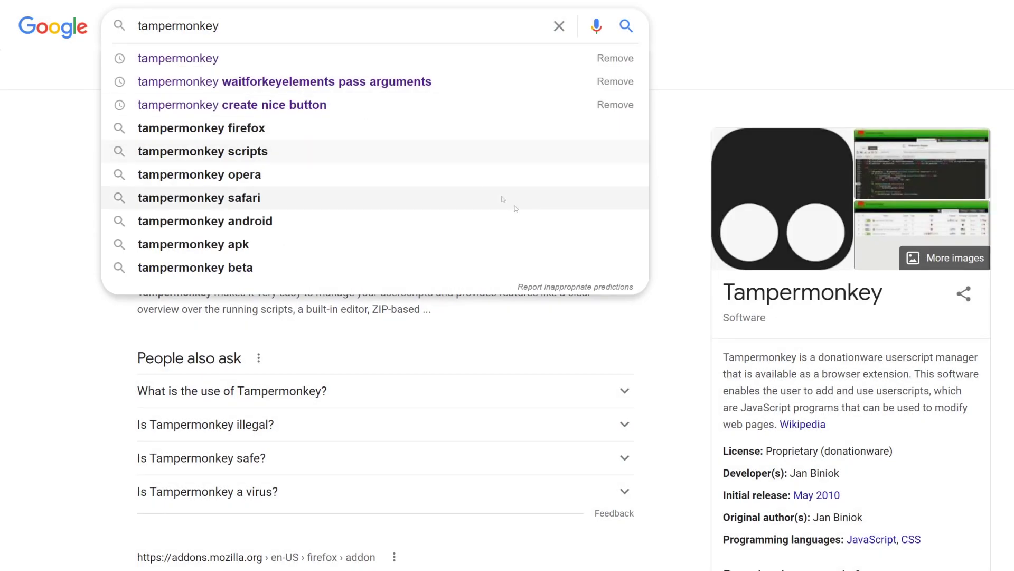
{"action": "left_click", "coordinate": [682, 312]}
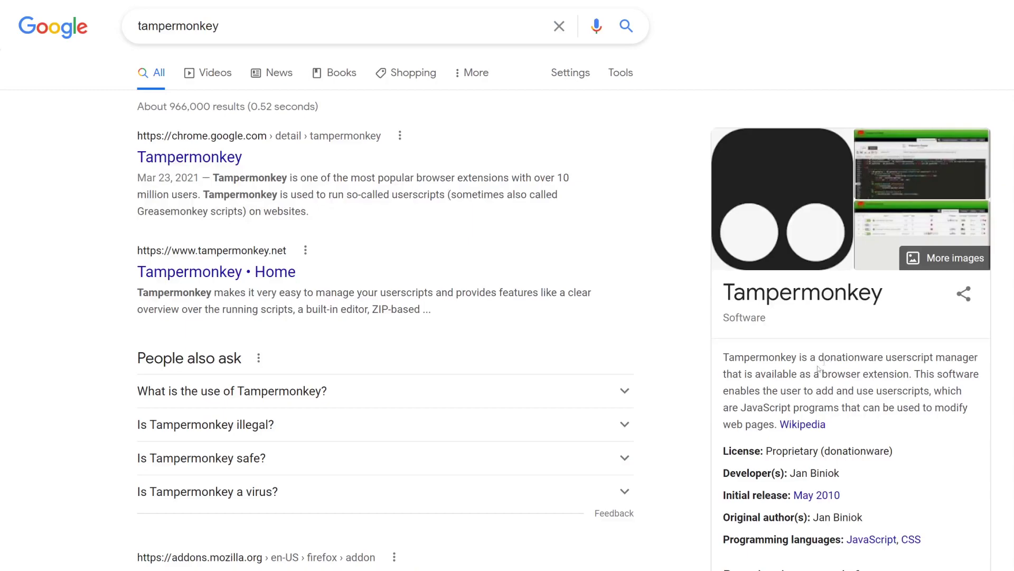
{"action": "left_click_drag", "start_coordinate": [723, 357], "coordinate": [949, 371]}
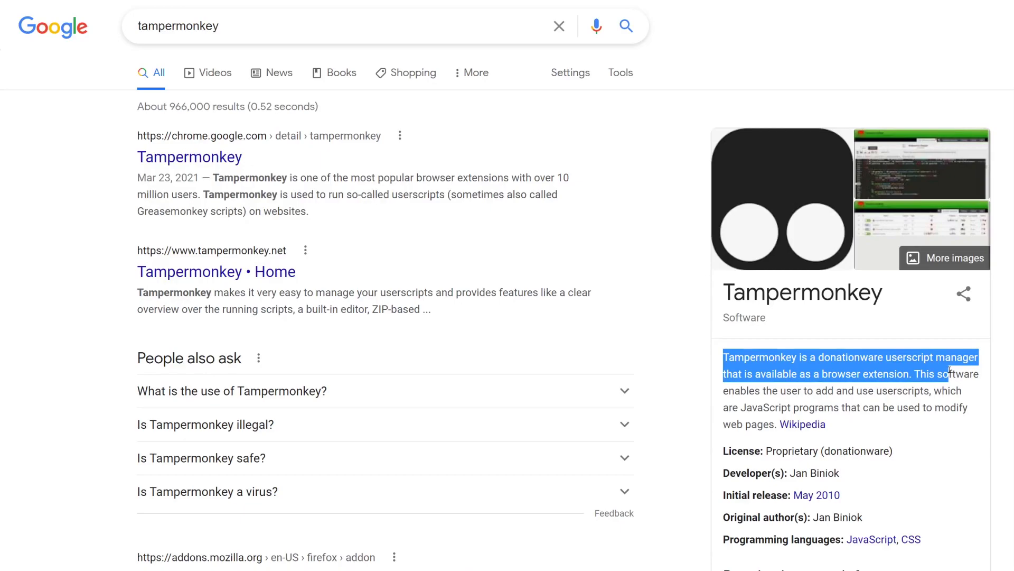
{"action": "left_click", "coordinate": [843, 394]}
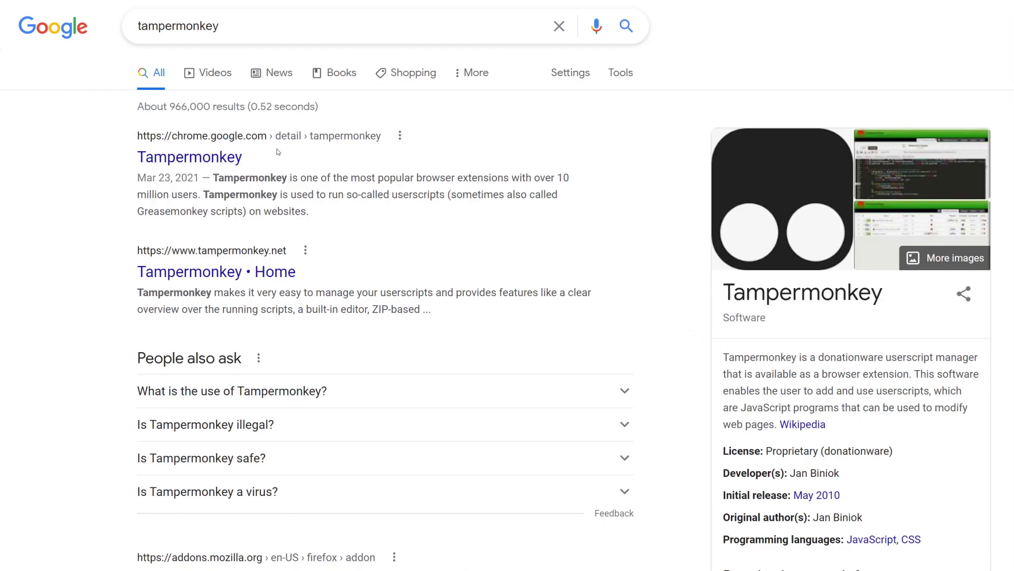
{"action": "left_click", "coordinate": [177, 155]}
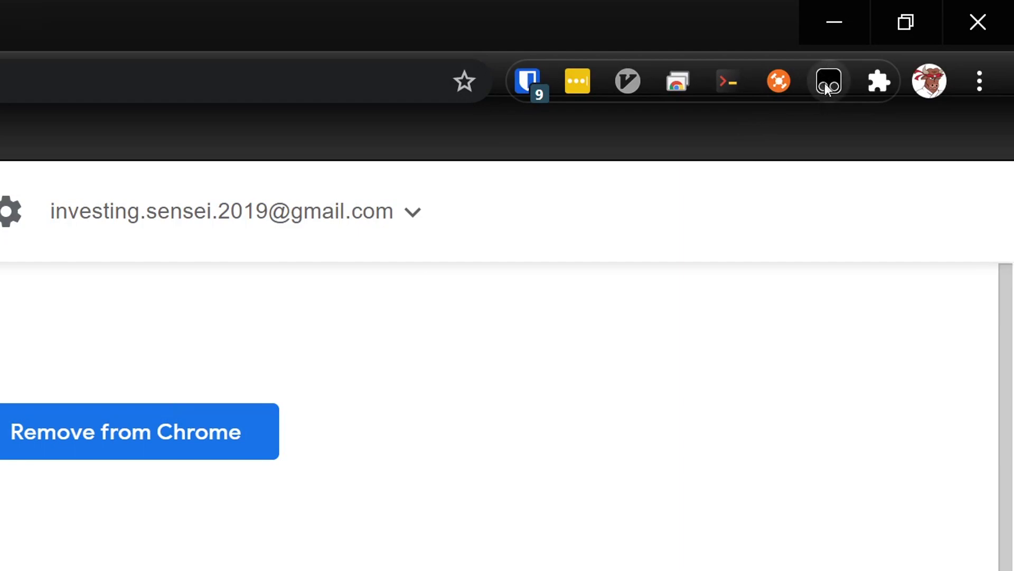
- Check the Tampermonkey extension's menu and the browser's list of installed extensions
{"action": "left_click", "coordinate": [827, 85]}
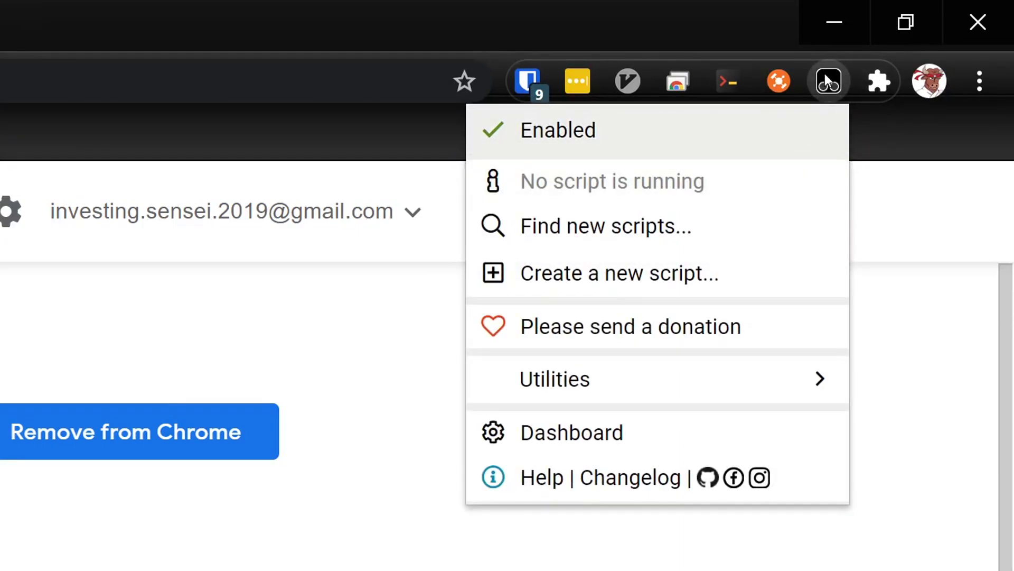
{"action": "left_click", "coordinate": [877, 82]}
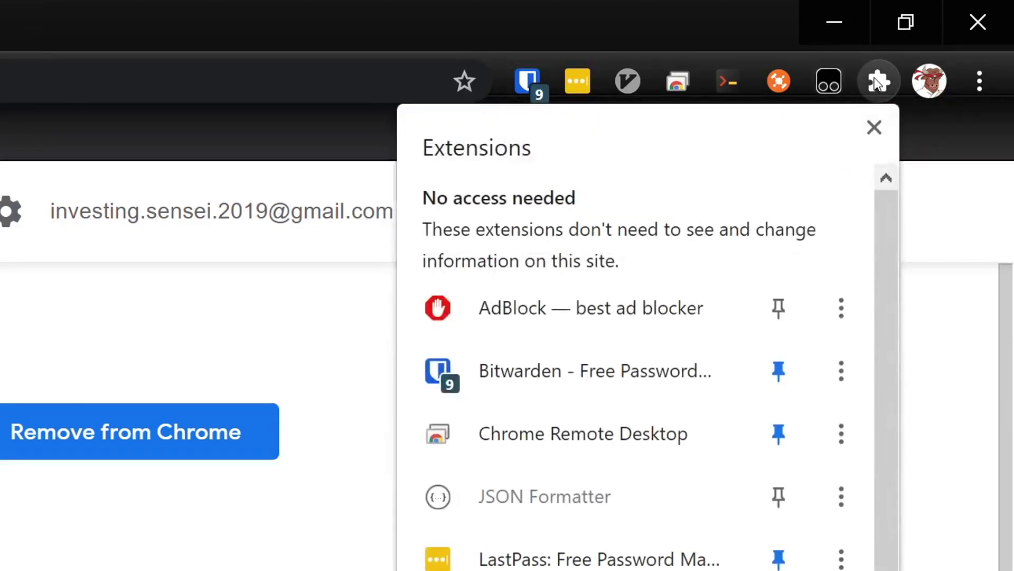
{"action": "left_click", "coordinate": [875, 82]}
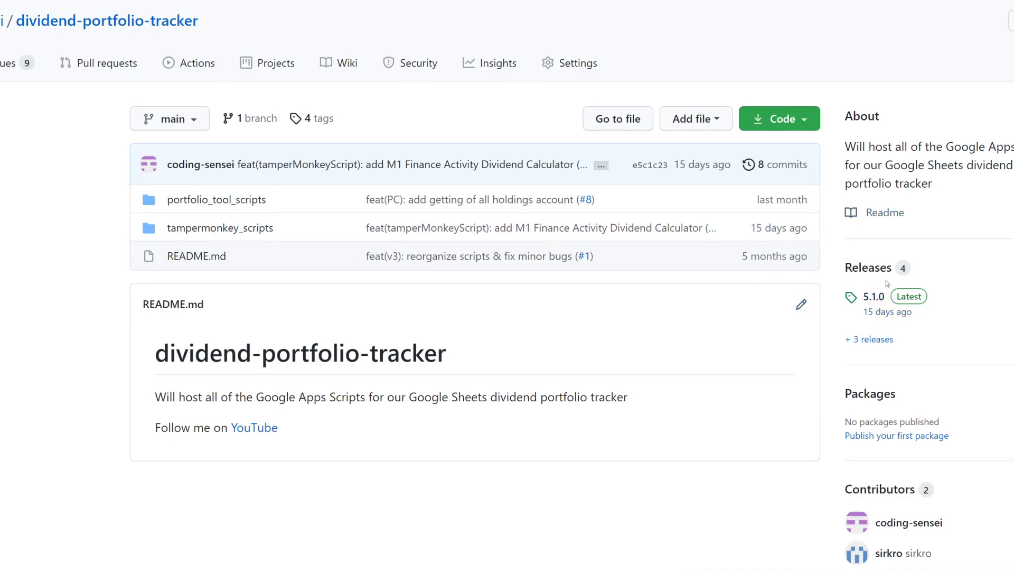
- Review the 5.1.0 release notes of the dividend-portfolio-tracker repository and open its code at tag 5.1.0
{"action": "left_click", "coordinate": [873, 341]}
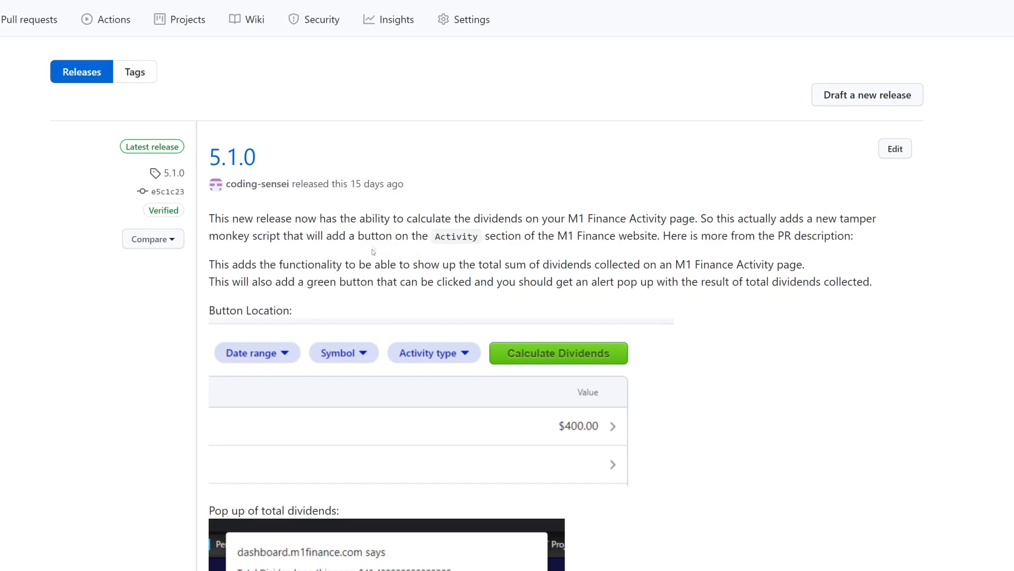
{"action": "scroll", "coordinate": [370, 286], "scroll_direction": "down", "scroll_amount": 4}
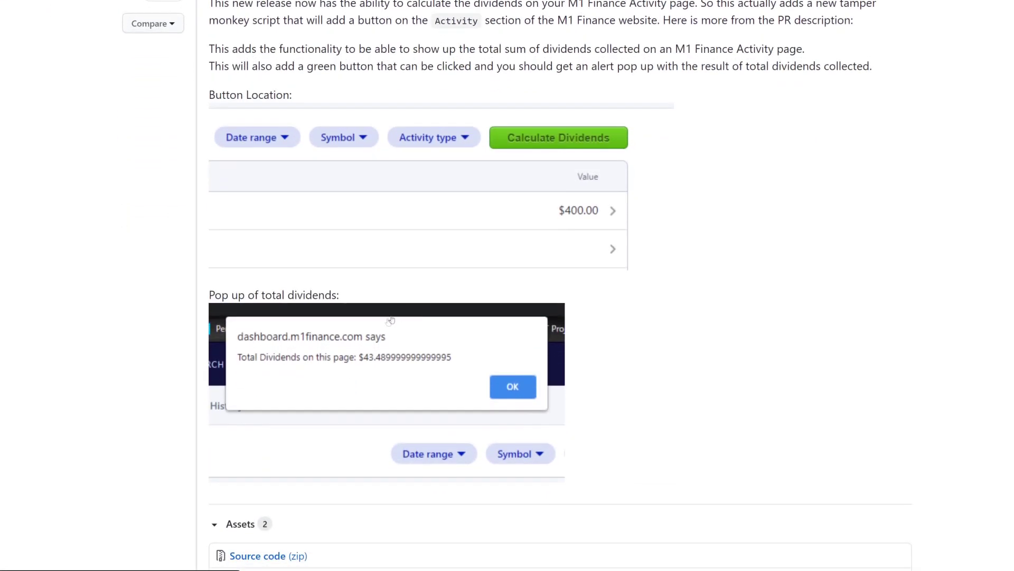
{"action": "scroll", "coordinate": [225, 263], "scroll_direction": "up", "scroll_amount": 4}
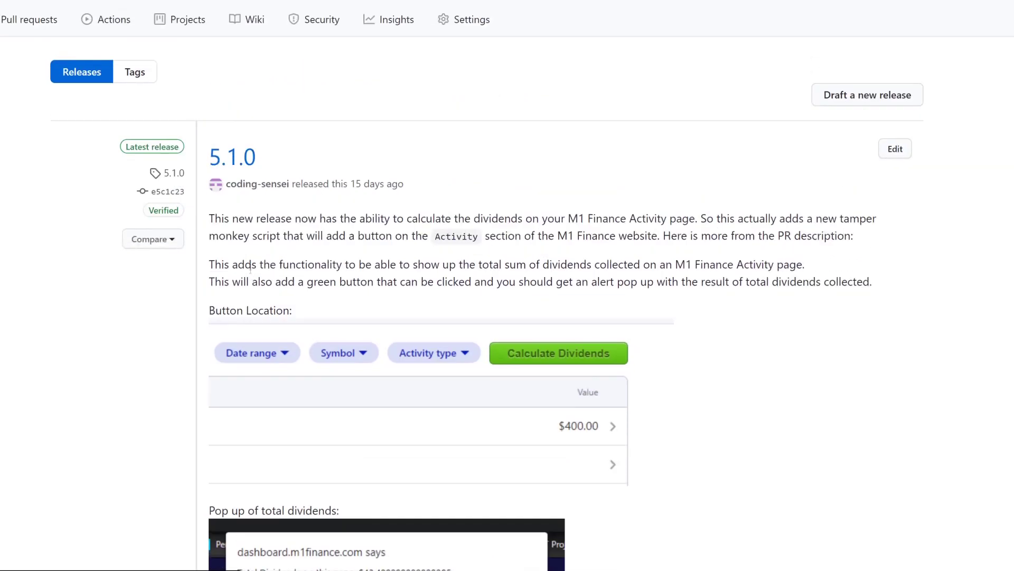
{"action": "left_click", "coordinate": [167, 173]}
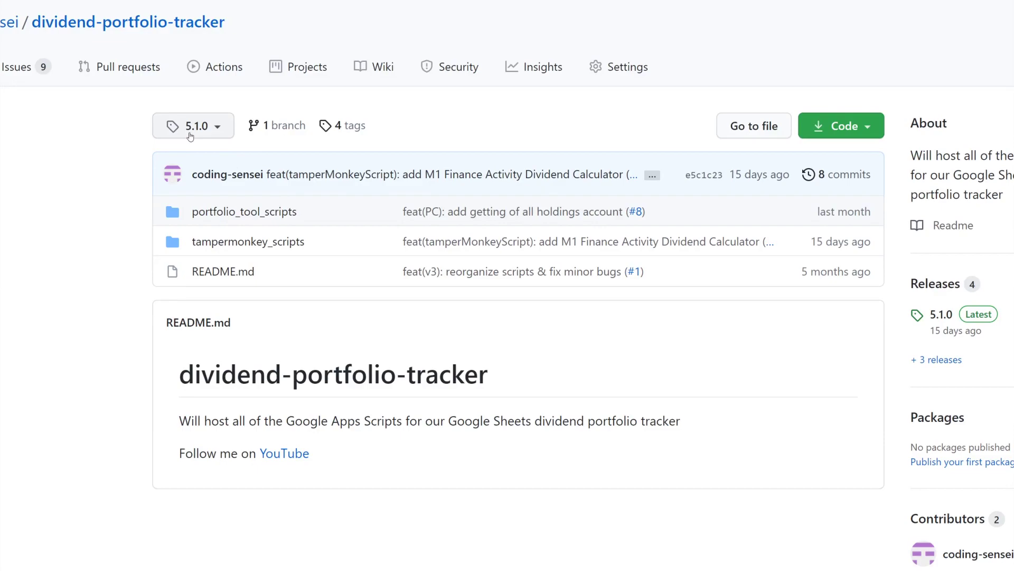
{"action": "left_click", "coordinate": [212, 134]}
{"action": "left_click", "coordinate": [212, 133]}
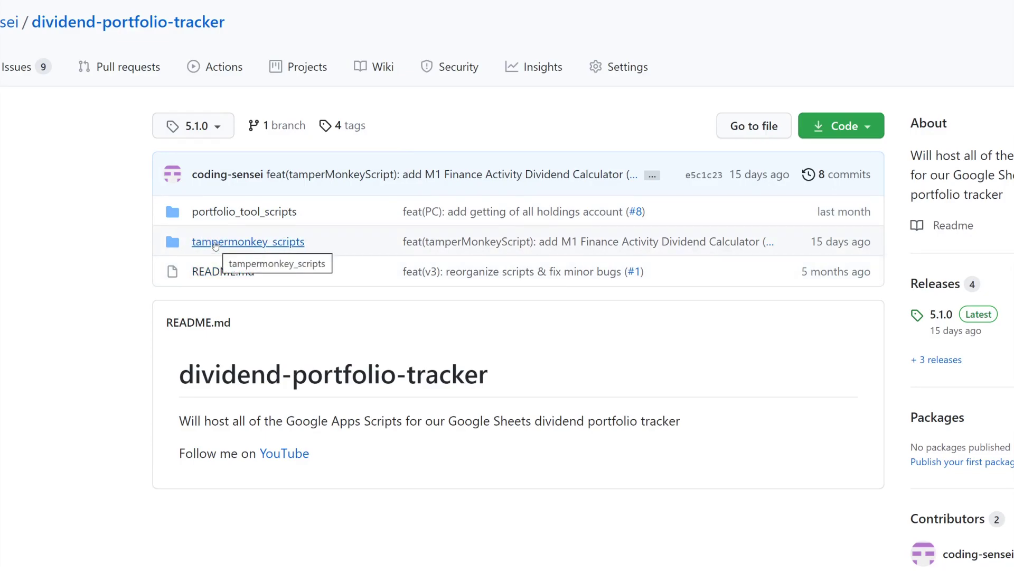
- Open m1_finance_activity_dividend_calculator.js from the tampermonkey_scripts folder and look over its code
{"action": "left_click", "coordinate": [216, 244]}
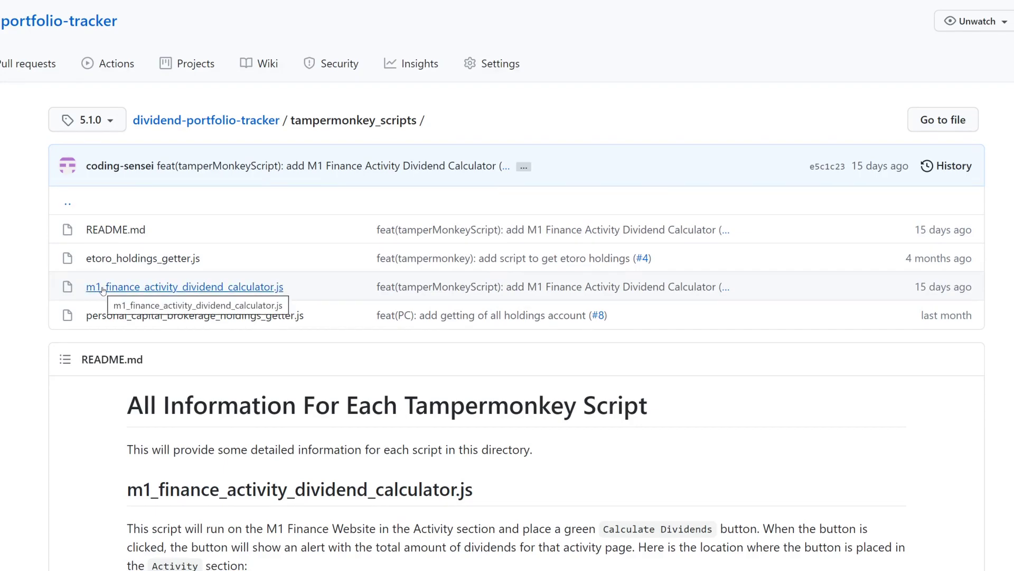
{"action": "left_click", "coordinate": [178, 284]}
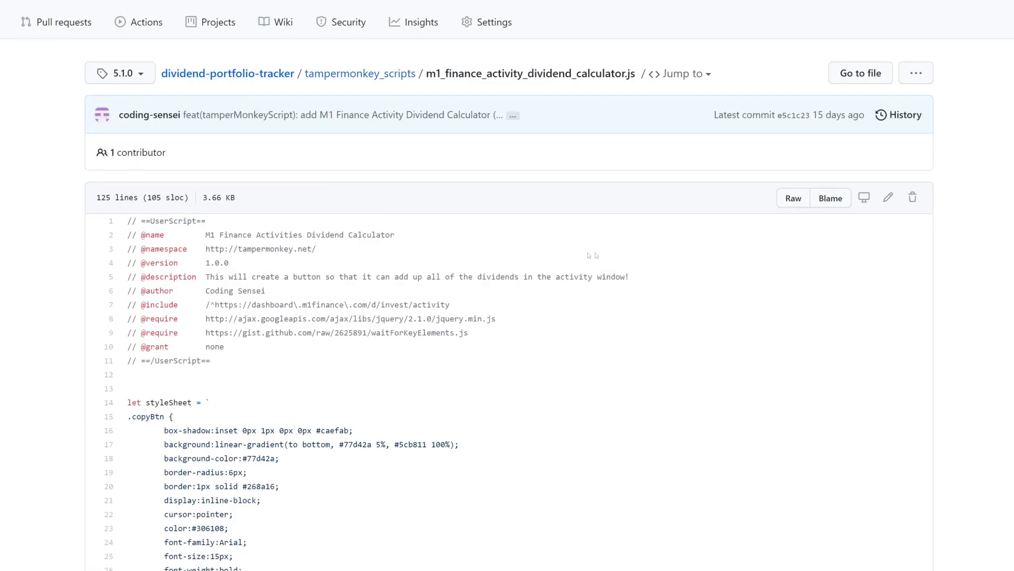
{"action": "scroll", "coordinate": [717, 259], "scroll_direction": "down", "scroll_amount": 3}
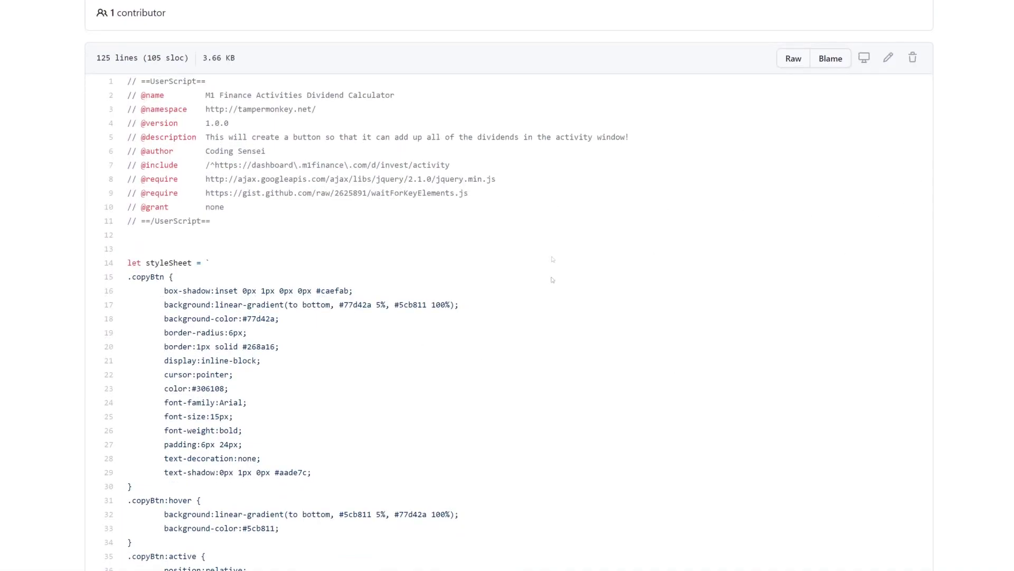
{"action": "scroll", "coordinate": [779, 214], "scroll_direction": "up", "scroll_amount": 3}
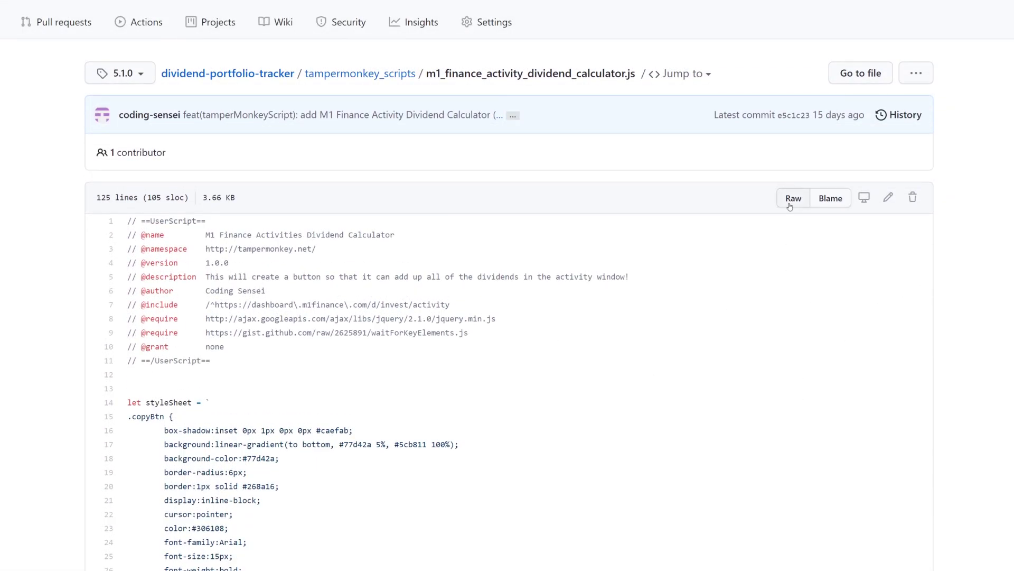
- Show the raw version of the dividend calculator script and copy its entire code
{"action": "left_click", "coordinate": [789, 203]}
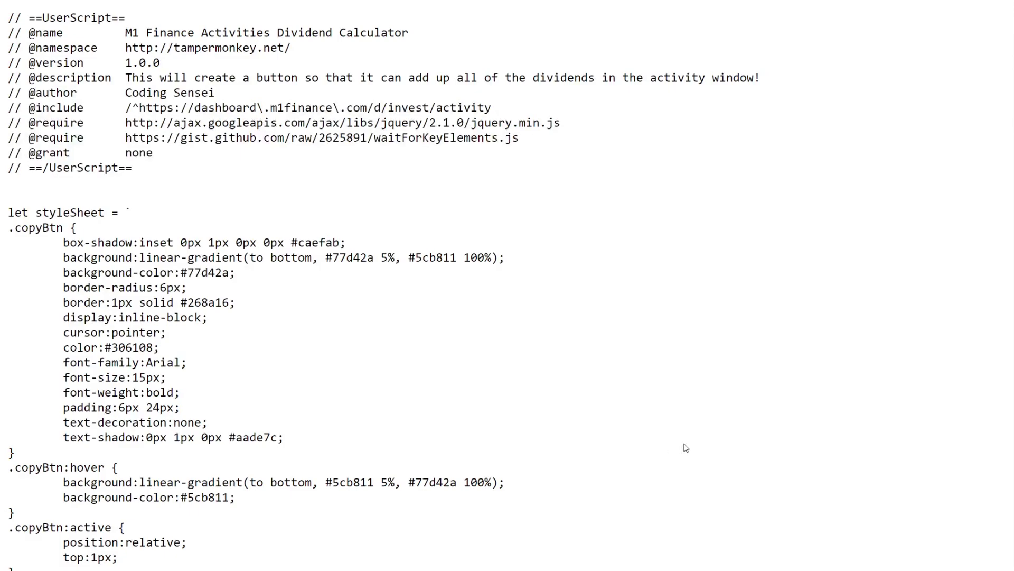
{"action": "key", "text": "ctrl+a"}
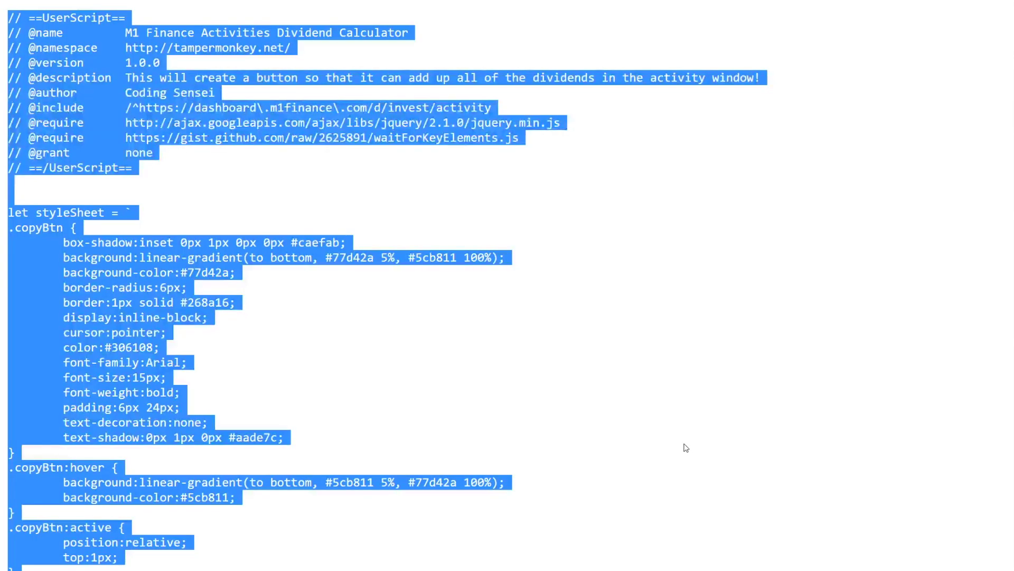
{"action": "right_click", "coordinate": [458, 354]}
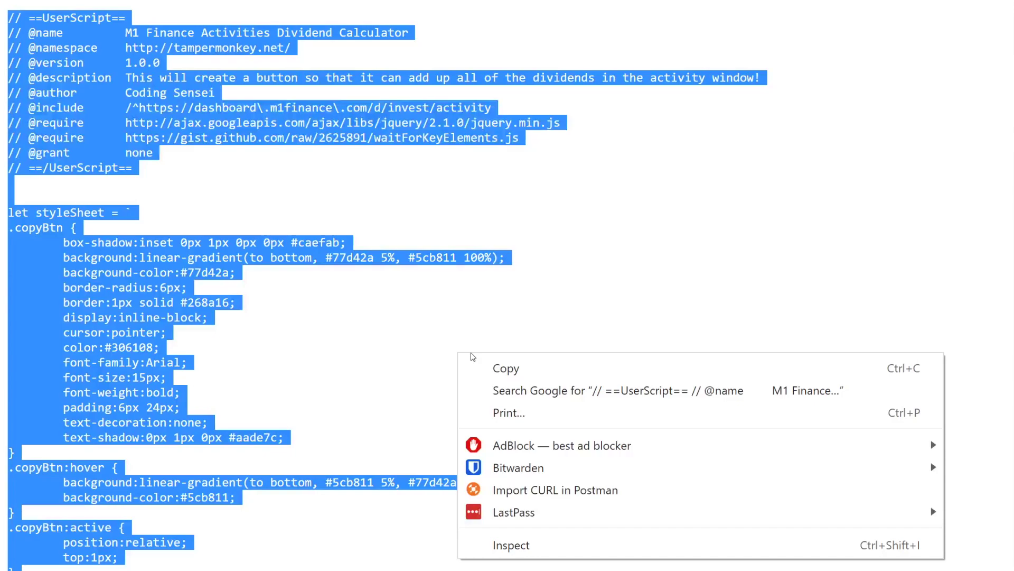
{"action": "left_click", "coordinate": [490, 366]}
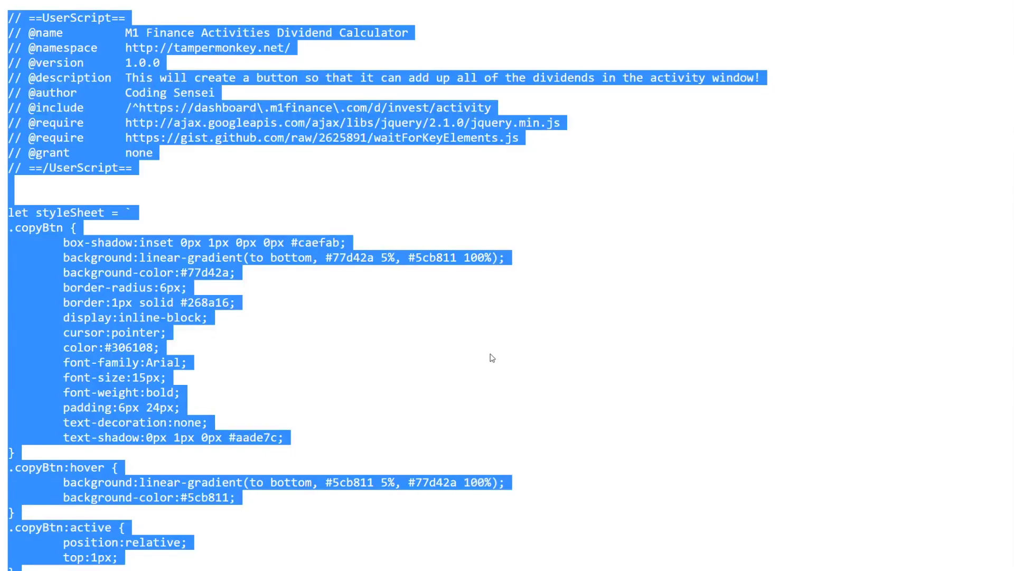
{"action": "left_click", "coordinate": [491, 357]}
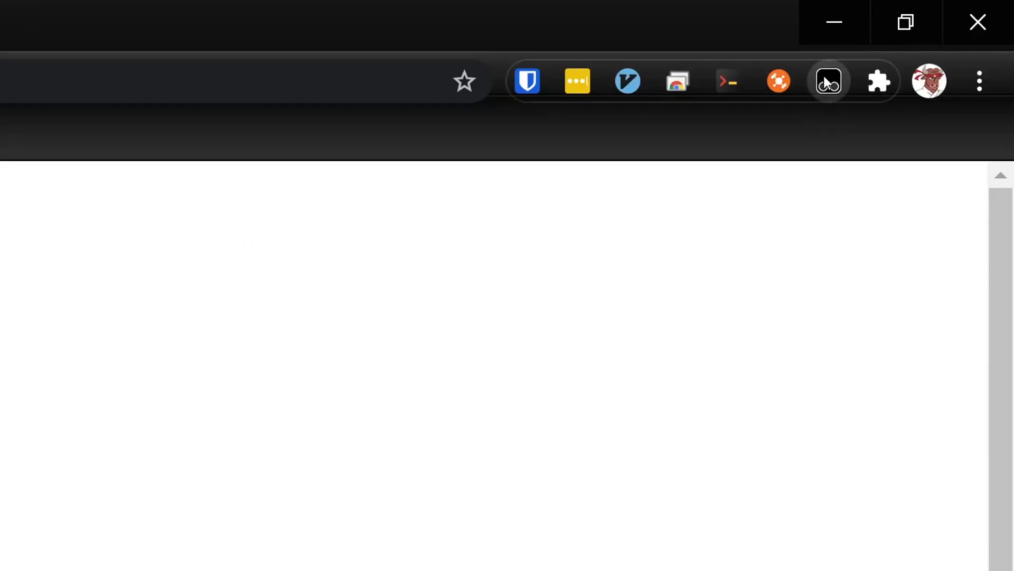
- Open the Tampermonkey dashboard and create a new userscript
{"action": "left_click", "coordinate": [828, 81]}
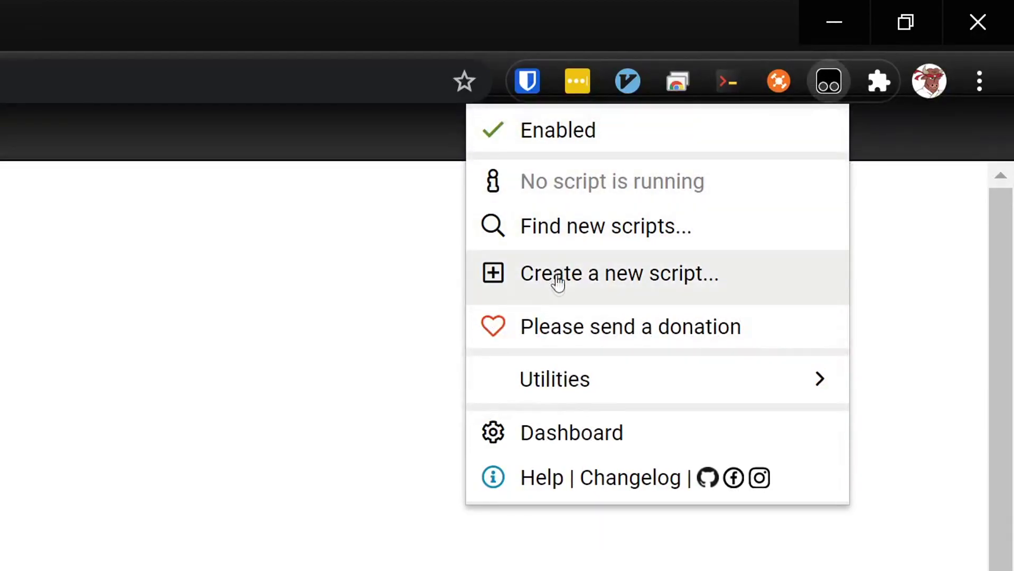
{"action": "left_click", "coordinate": [553, 432]}
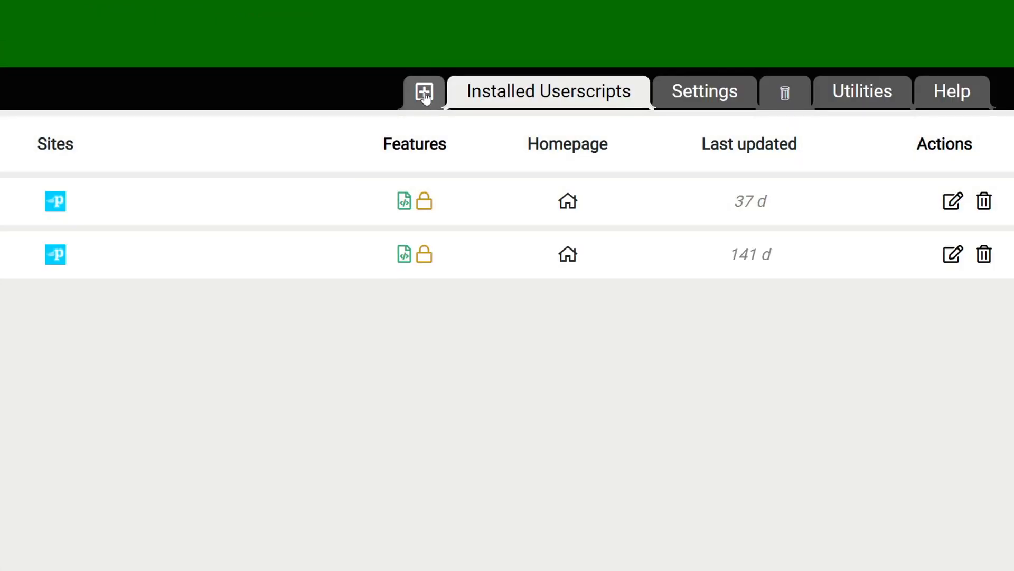
{"action": "left_click", "coordinate": [426, 95]}
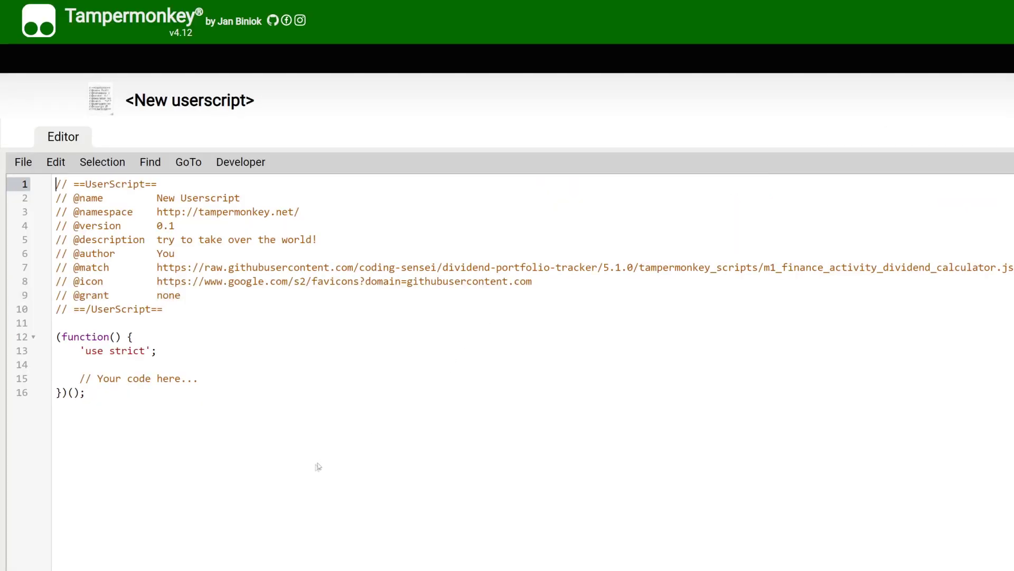
- Replace the new userscript's entire template code with the copied dividend calculator script, pasted as plain text
{"action": "left_click_drag", "start_coordinate": [297, 515], "coordinate": [9, 182]}
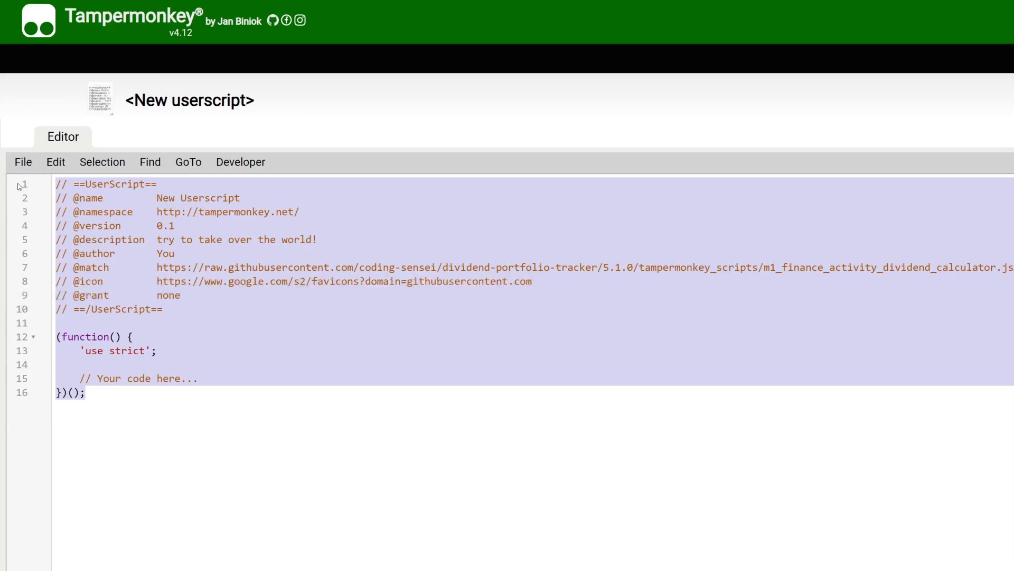
{"action": "key", "text": "BackSpace"}
{"action": "right_click", "coordinate": [132, 229]}
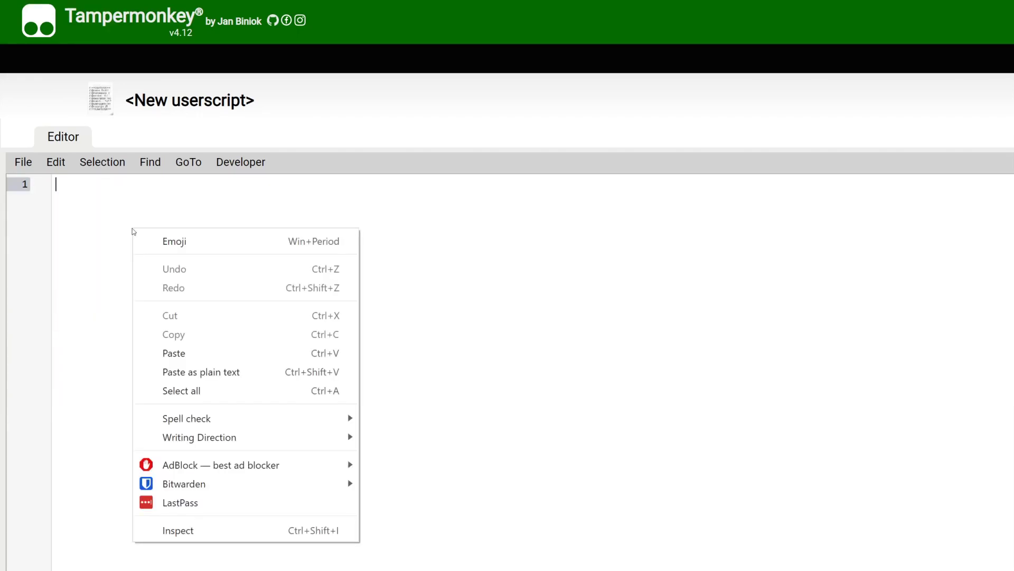
{"action": "left_click", "coordinate": [173, 370]}
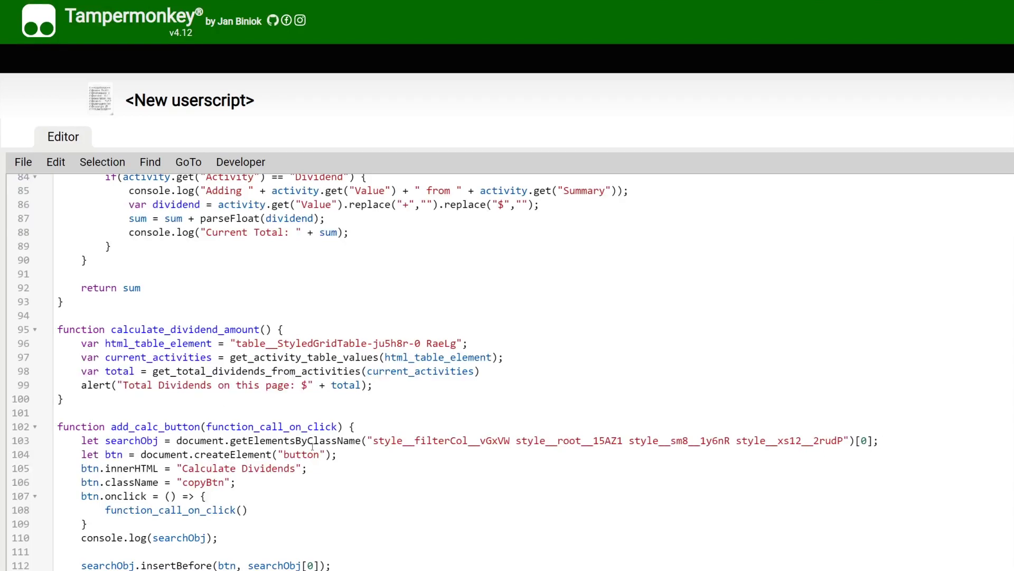
- Save the new userscript containing the M1 Finance Activities Dividend Calculator code
{"action": "scroll", "coordinate": [313, 447], "scroll_direction": "up", "scroll_amount": 20}
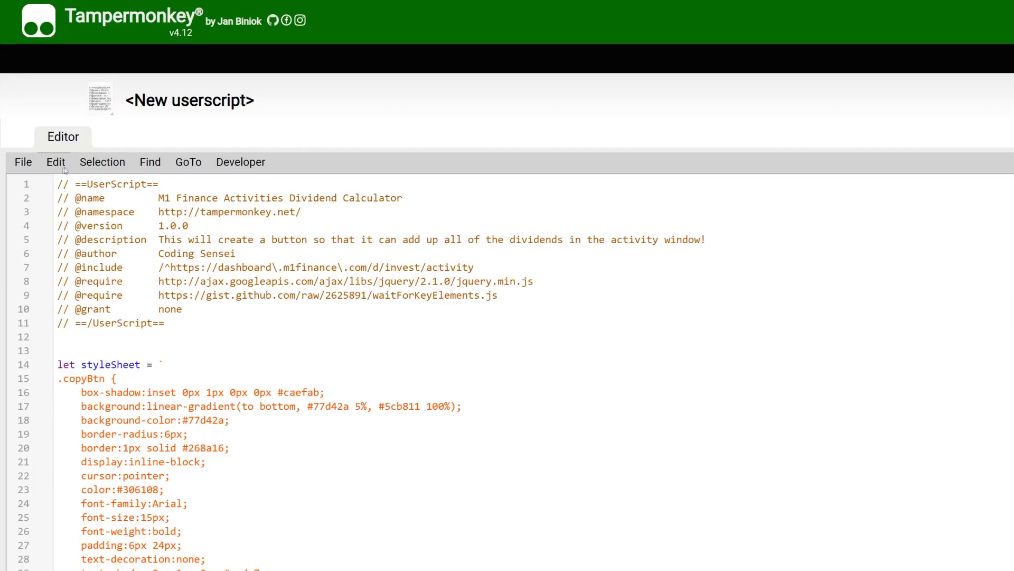
{"action": "left_click", "coordinate": [30, 167]}
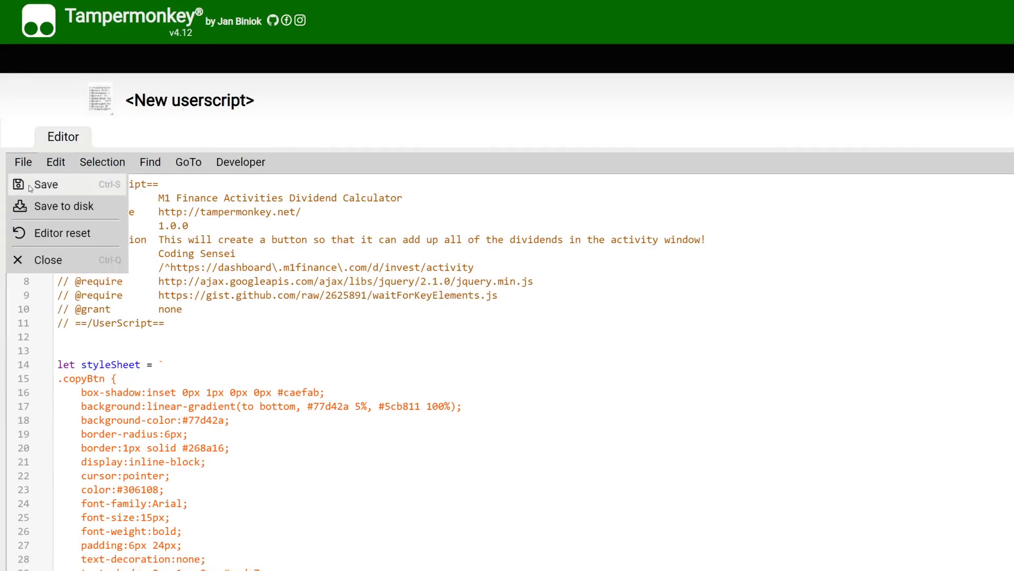
{"action": "left_click", "coordinate": [29, 185]}
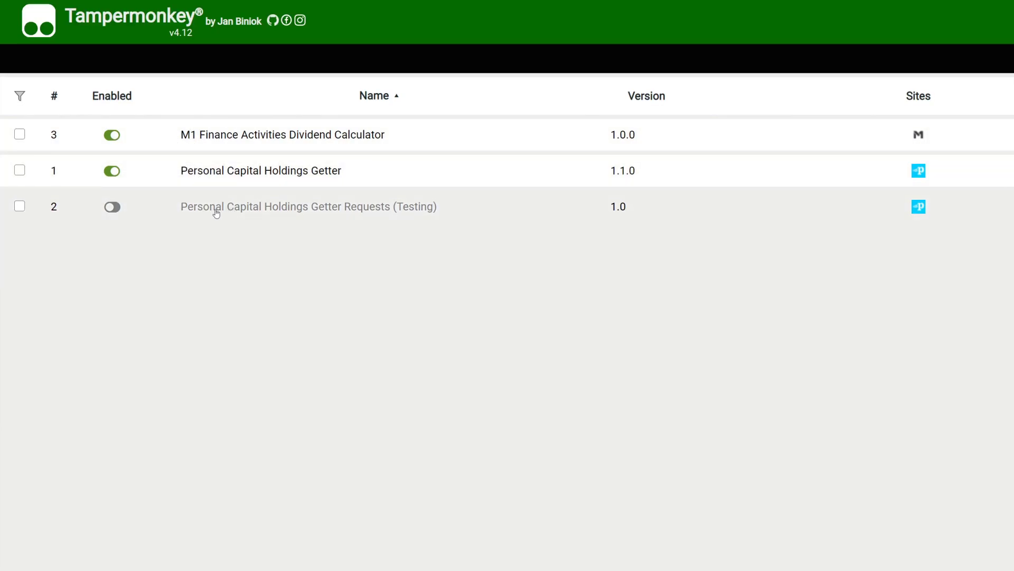
- Disable and re-enable the M1 Finance Activities Dividend Calculator script in the Tampermonkey dashboard, reloading the M1 Finance Activity page after each change
{"action": "mouse_move", "coordinate": [216, 212]}
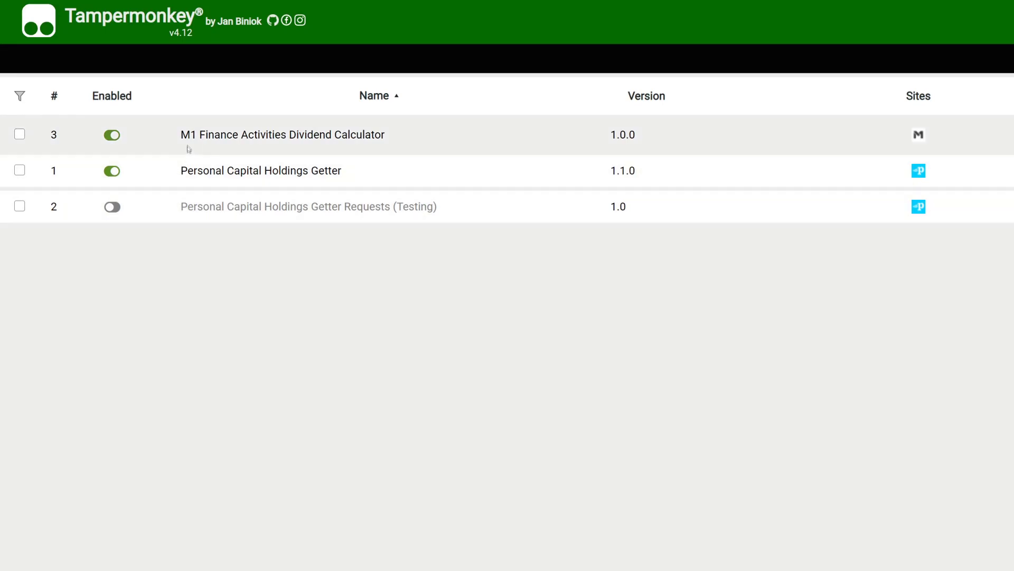
{"action": "mouse_move", "coordinate": [195, 133]}
{"action": "left_click", "coordinate": [115, 136]}
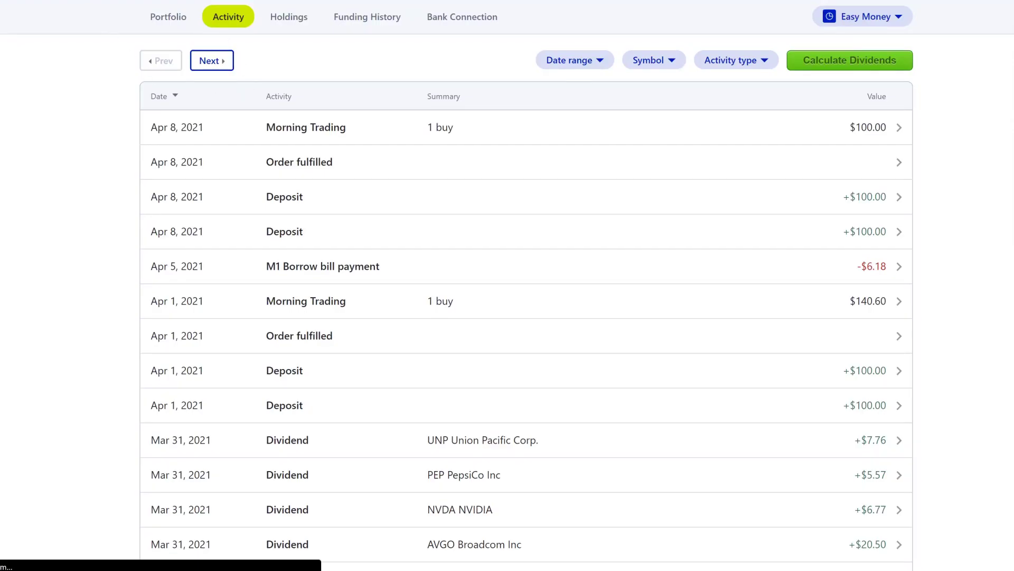
{"action": "key", "text": "F5"}
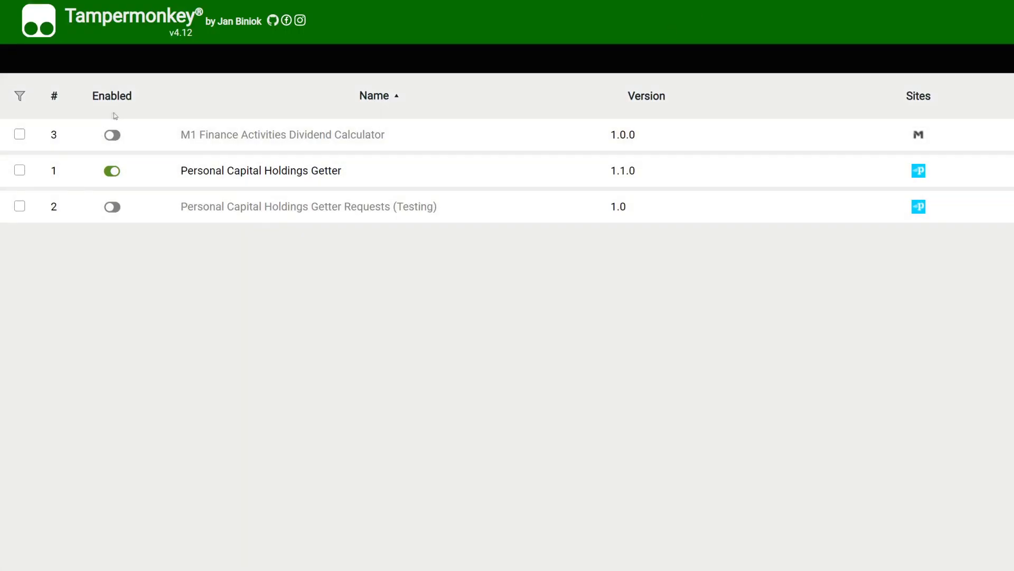
{"action": "left_click", "coordinate": [114, 137]}
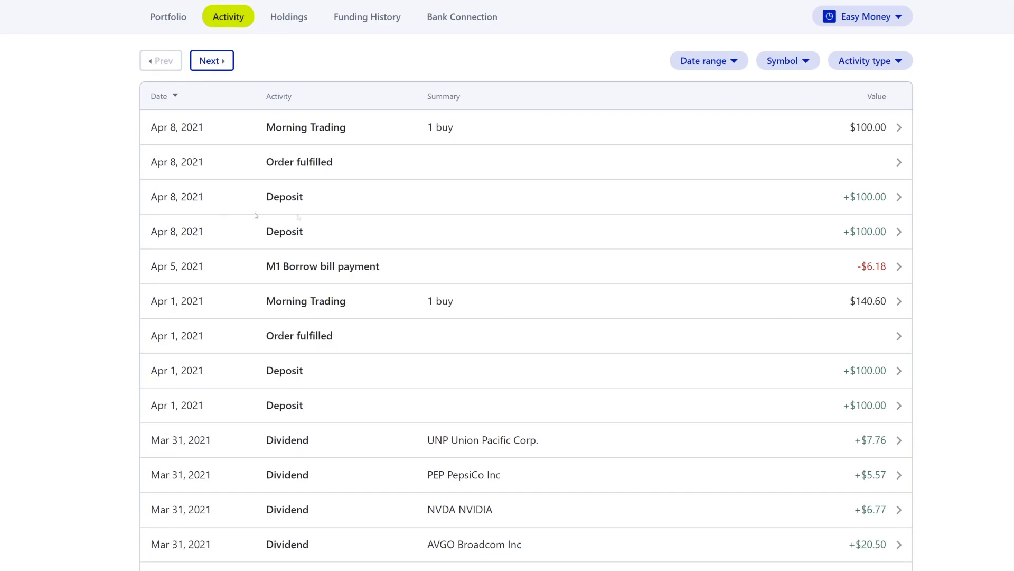
{"action": "key", "text": "F5"}
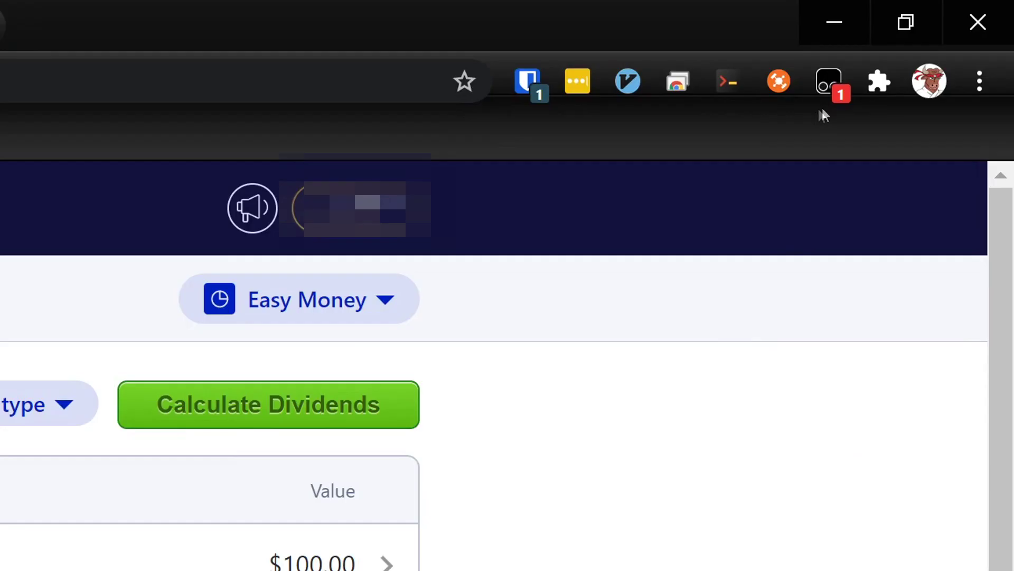
- From the Activity page, switch the dividend calculator script off and on through the Tampermonkey extension, reloading the page after each change
{"action": "left_click", "coordinate": [832, 74]}
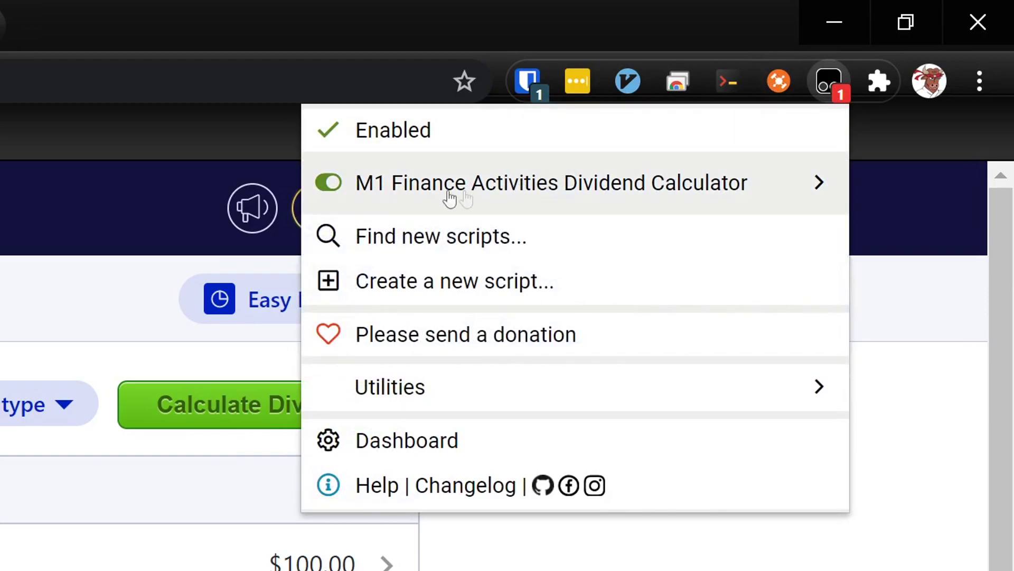
{"action": "left_click", "coordinate": [328, 182]}
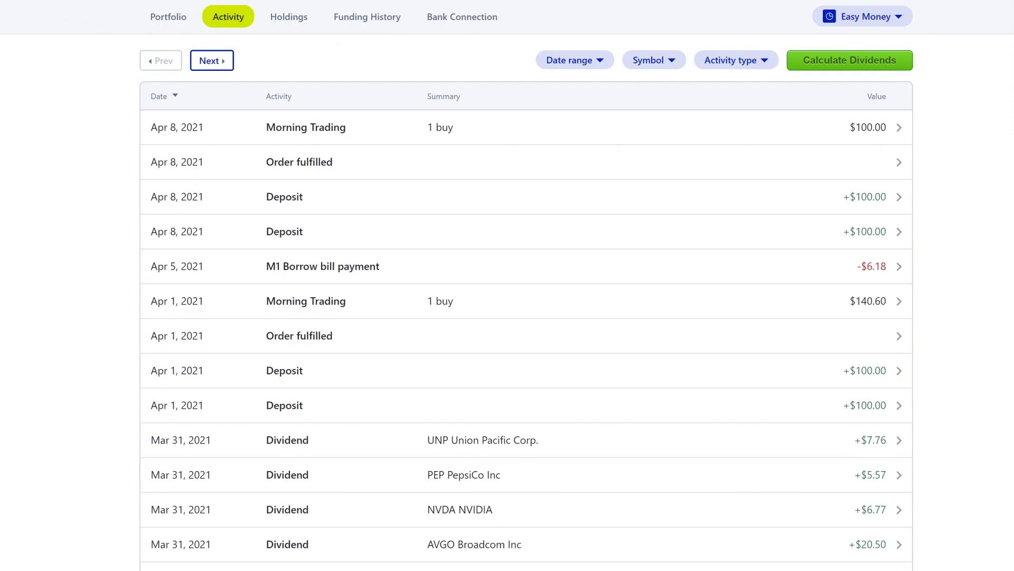
{"action": "key", "text": "F5"}
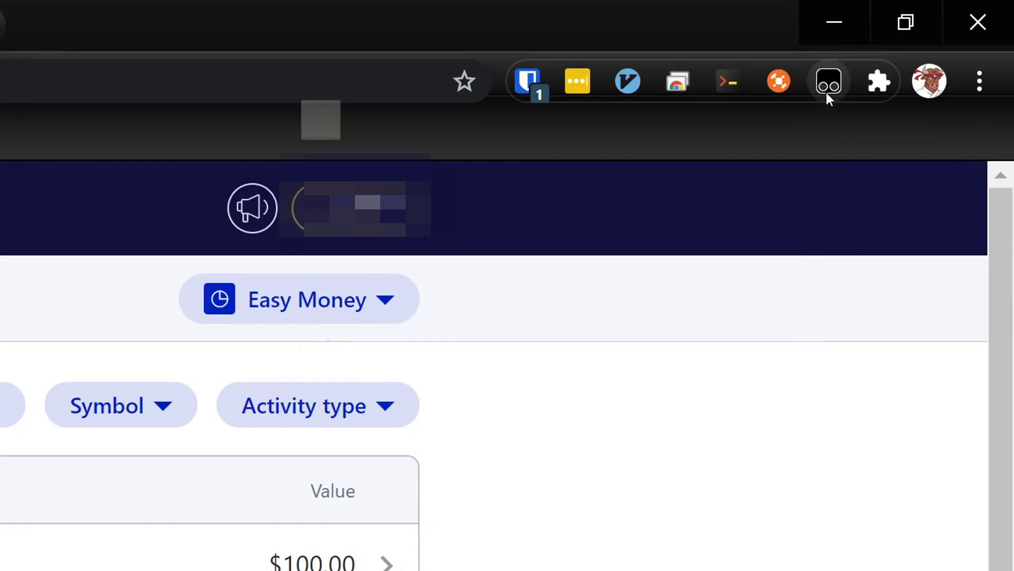
{"action": "left_click", "coordinate": [828, 84]}
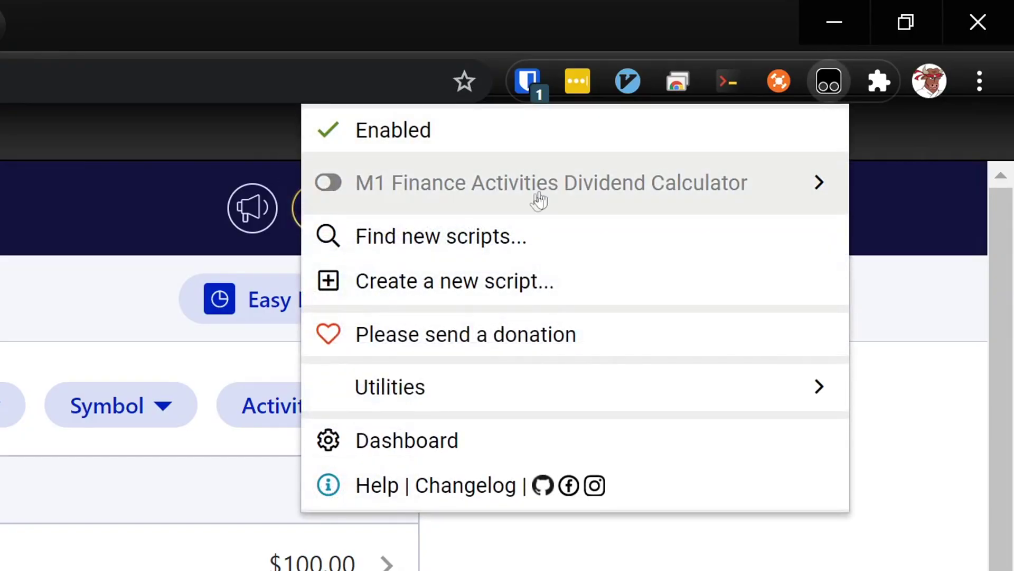
{"action": "left_click", "coordinate": [332, 175]}
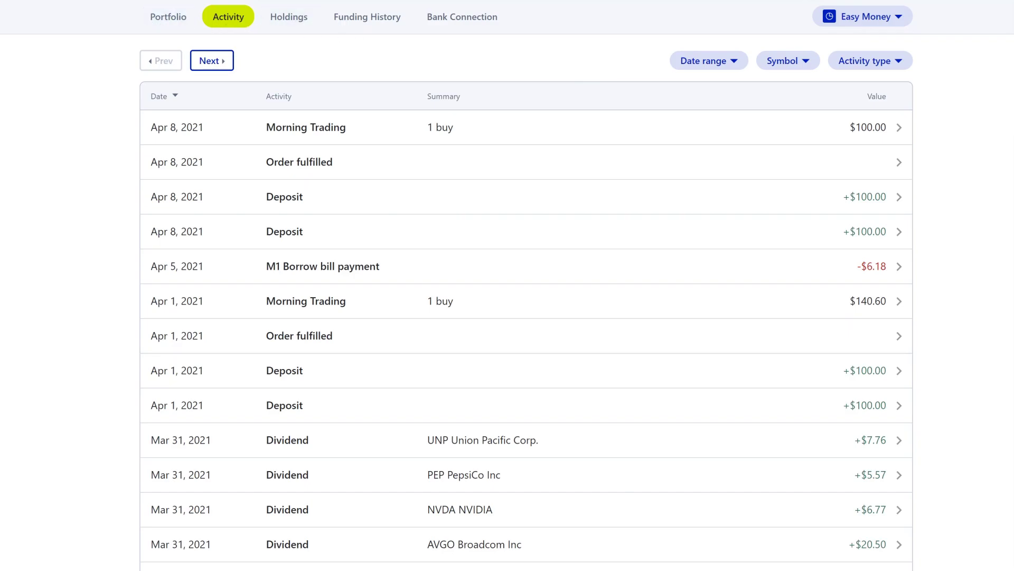
{"action": "key", "text": "F5"}
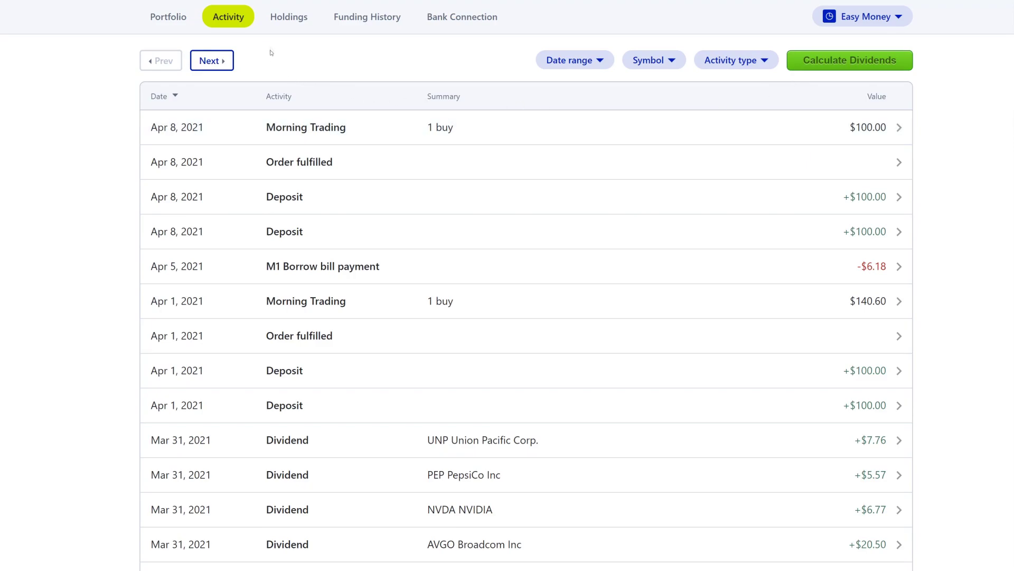
- Check the Holdings and Portfolio pages for the dividend button and return to the Activity page
{"action": "left_click", "coordinate": [289, 16]}
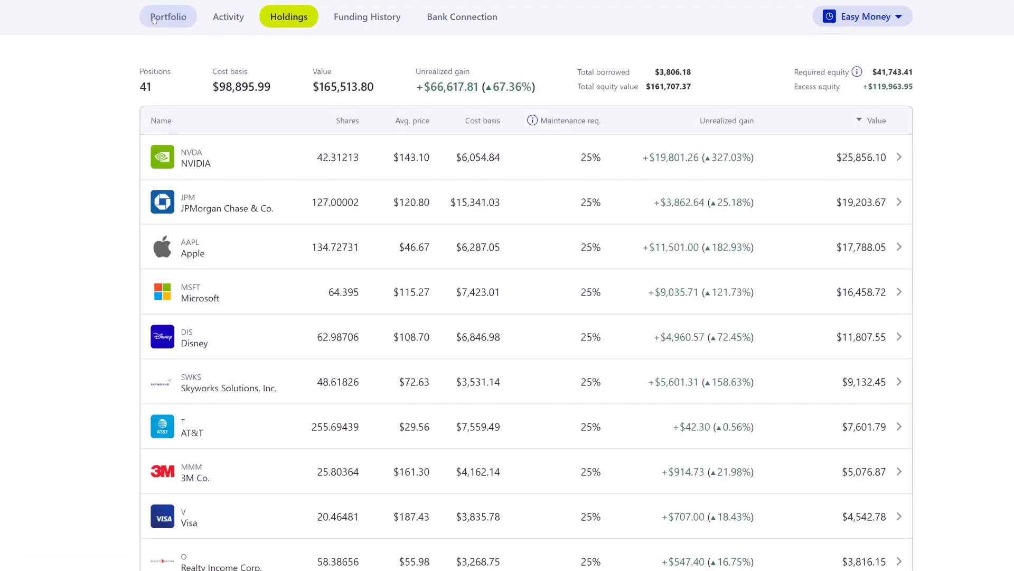
{"action": "left_click", "coordinate": [154, 19]}
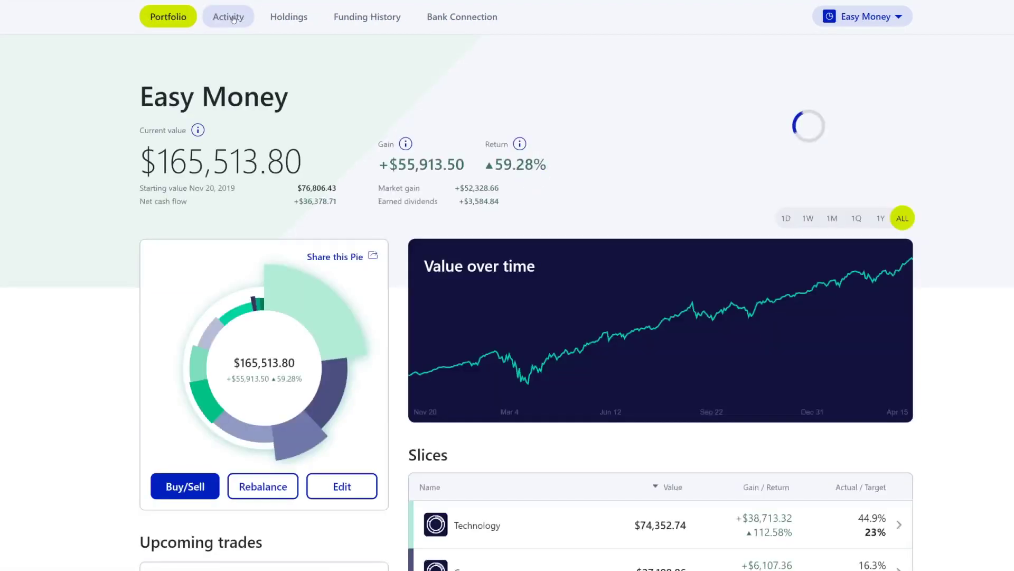
{"action": "left_click", "coordinate": [233, 20]}
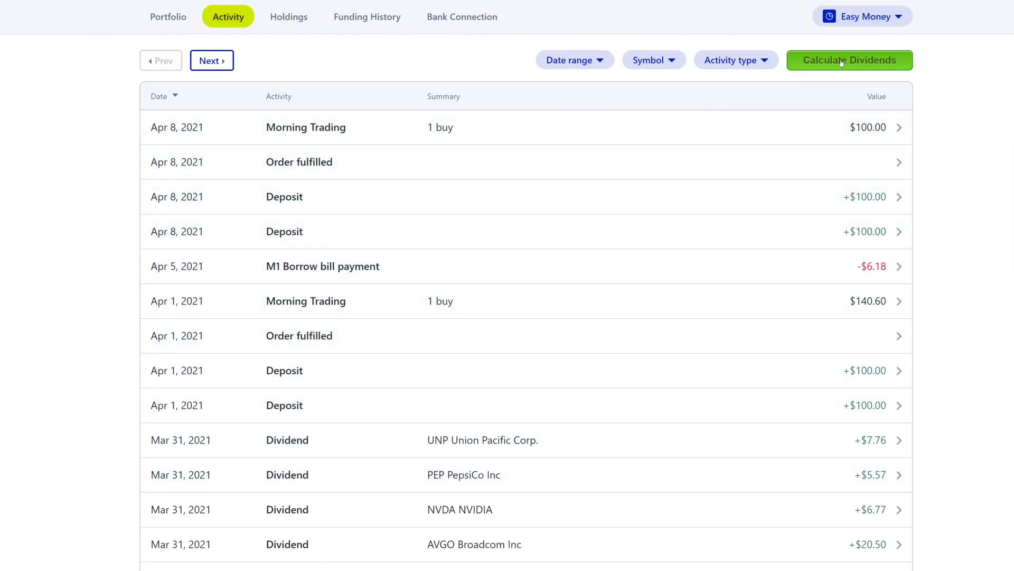
- Calculate the total dividends for the unfiltered Activity page, highlight the reported amount and dismiss the message
{"action": "left_click", "coordinate": [842, 62]}
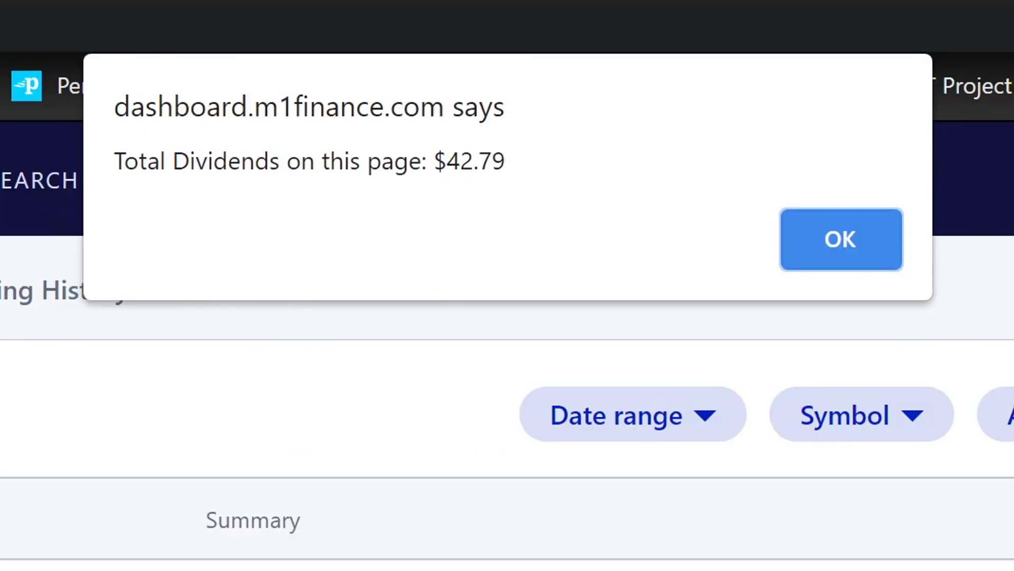
{"action": "left_click_drag", "start_coordinate": [523, 158], "coordinate": [433, 158]}
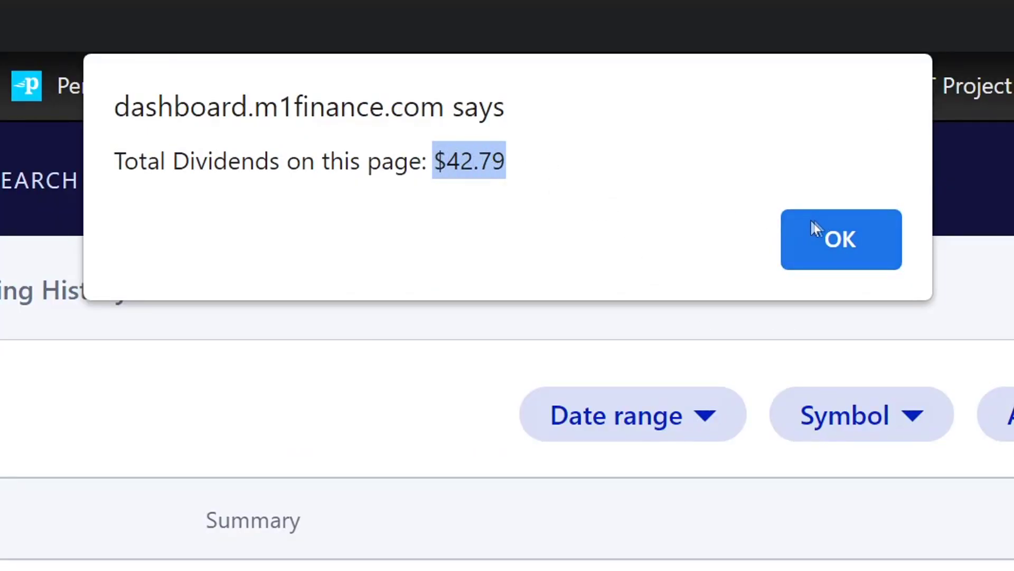
{"action": "left_click", "coordinate": [824, 224]}
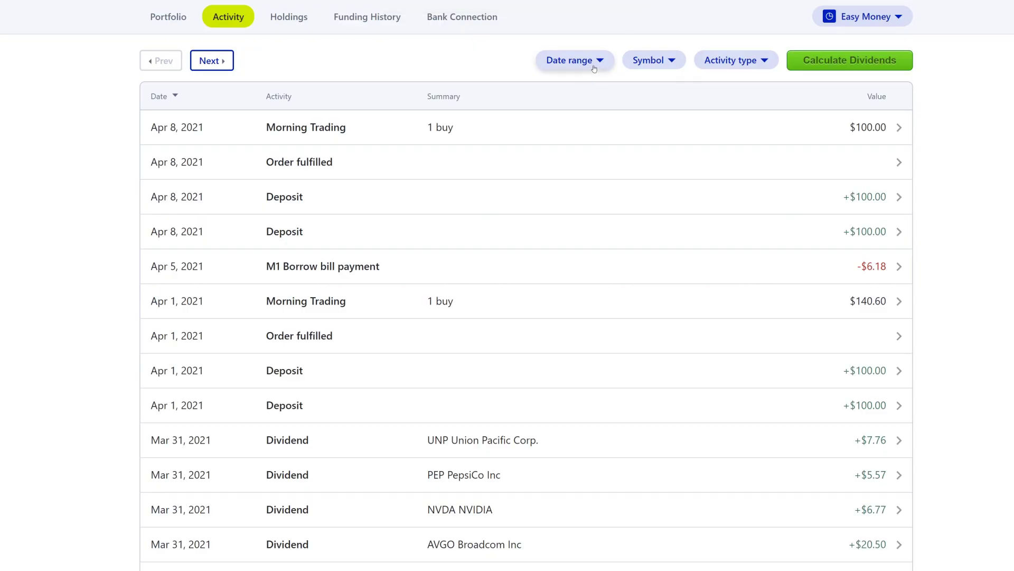
- Filter the activity list by activity type to show only Dividends
{"action": "left_click", "coordinate": [754, 60]}
{"action": "left_click", "coordinate": [759, 122]}
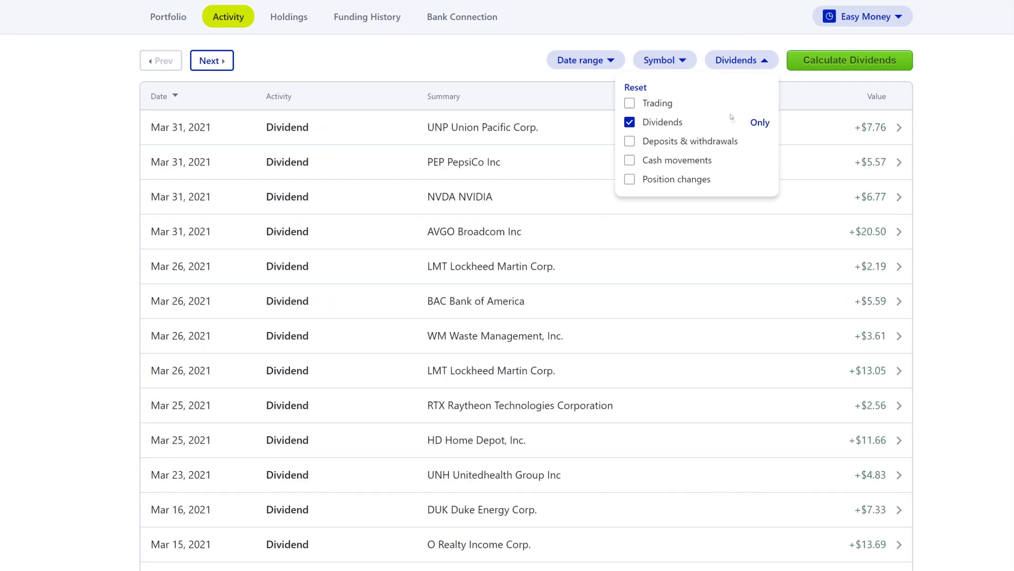
{"action": "left_click", "coordinate": [445, 67]}
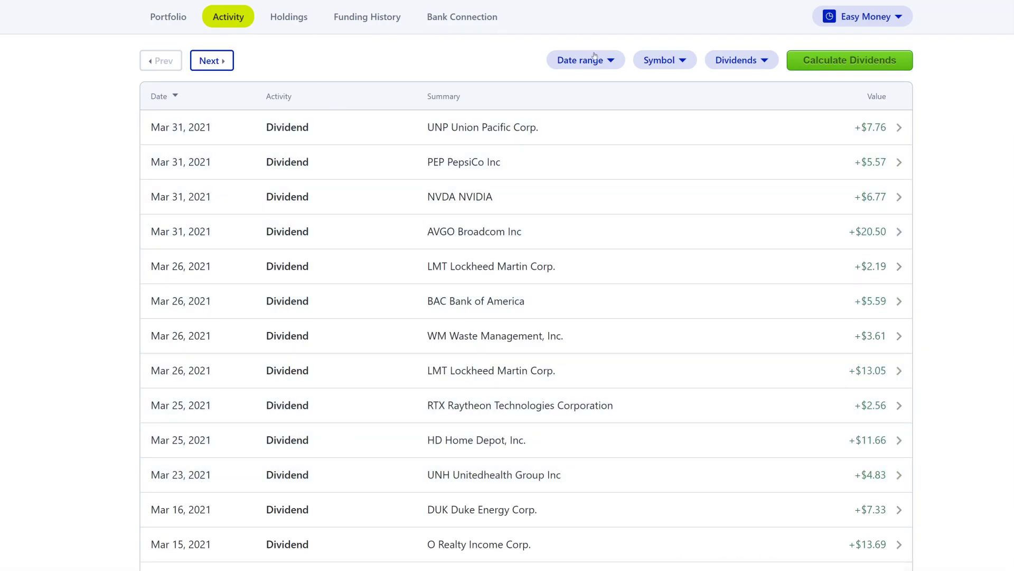
- Limit the activity list to the date range from 3/23/2021 to 3/23/2021
{"action": "left_click", "coordinate": [607, 60]}
{"action": "left_click", "coordinate": [427, 104]}
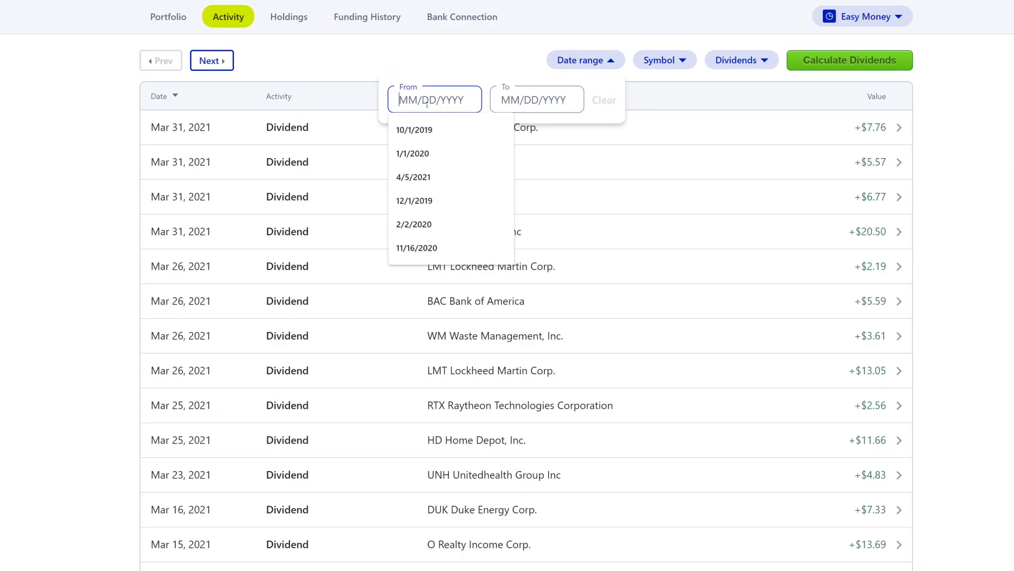
{"action": "type", "text": "3/2"}
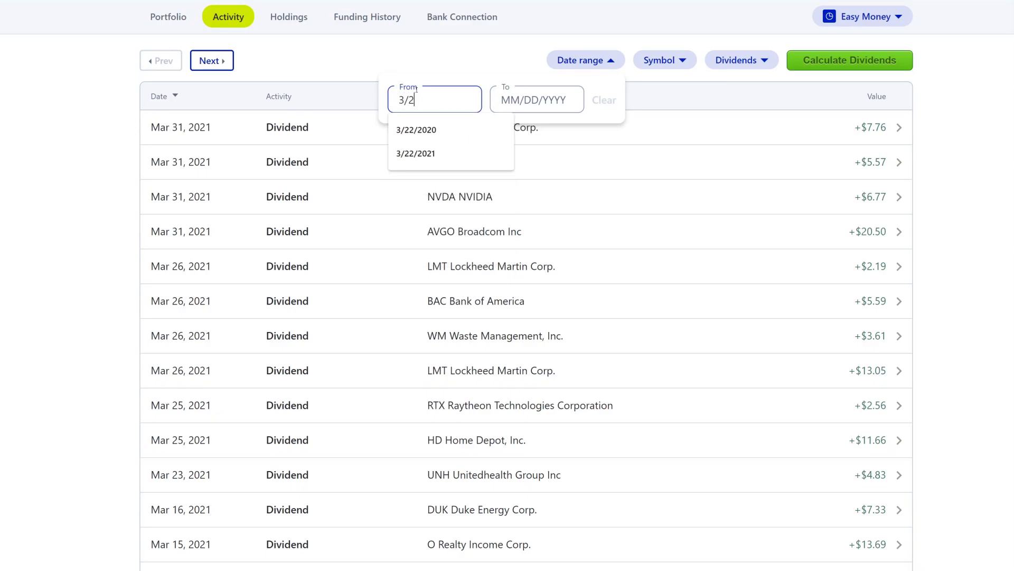
{"action": "type", "text": "3/2021"}
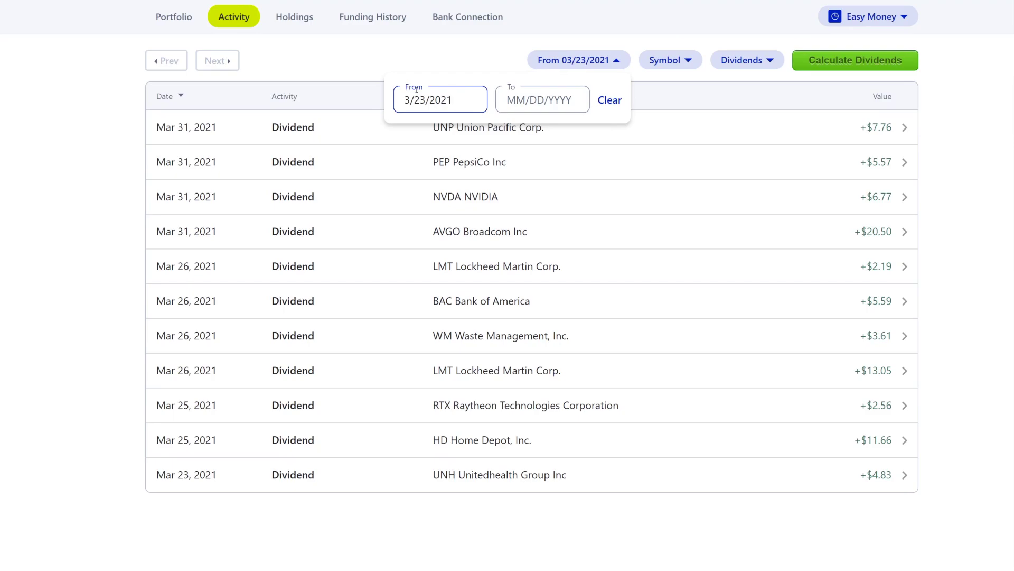
{"action": "key", "text": "Tab"}
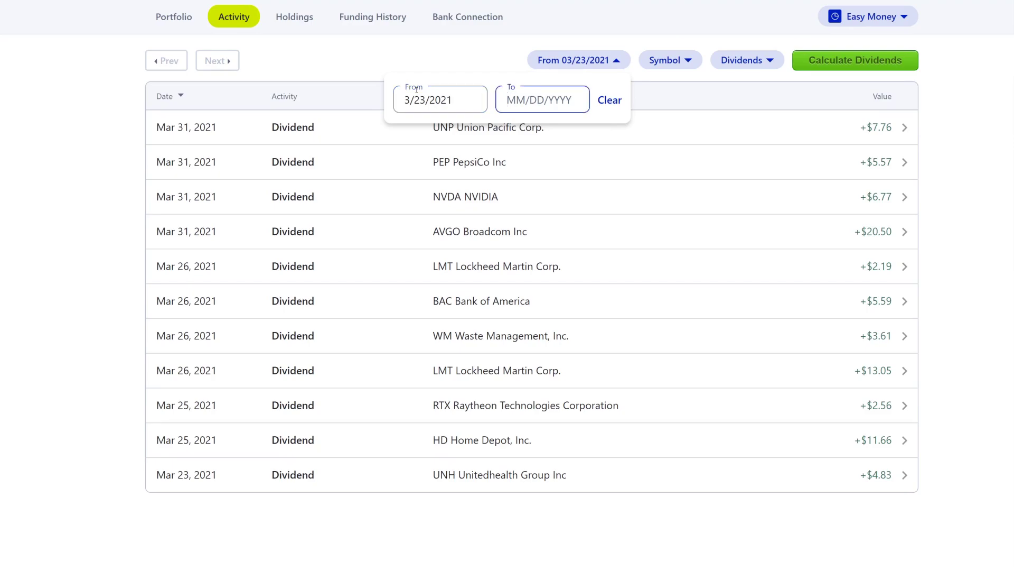
{"action": "type", "text": "3/23/2021"}
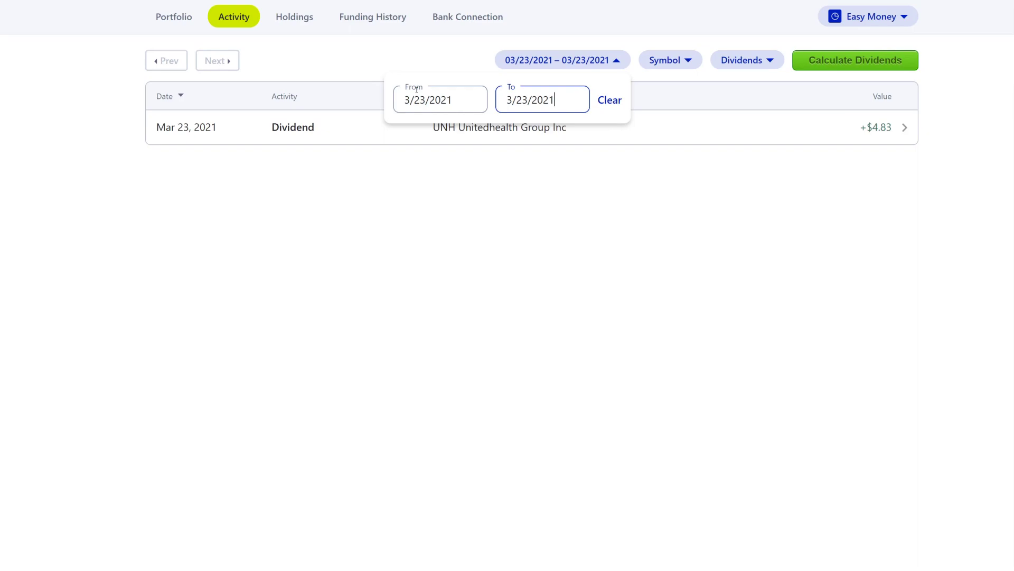
{"action": "left_click", "coordinate": [361, 219]}
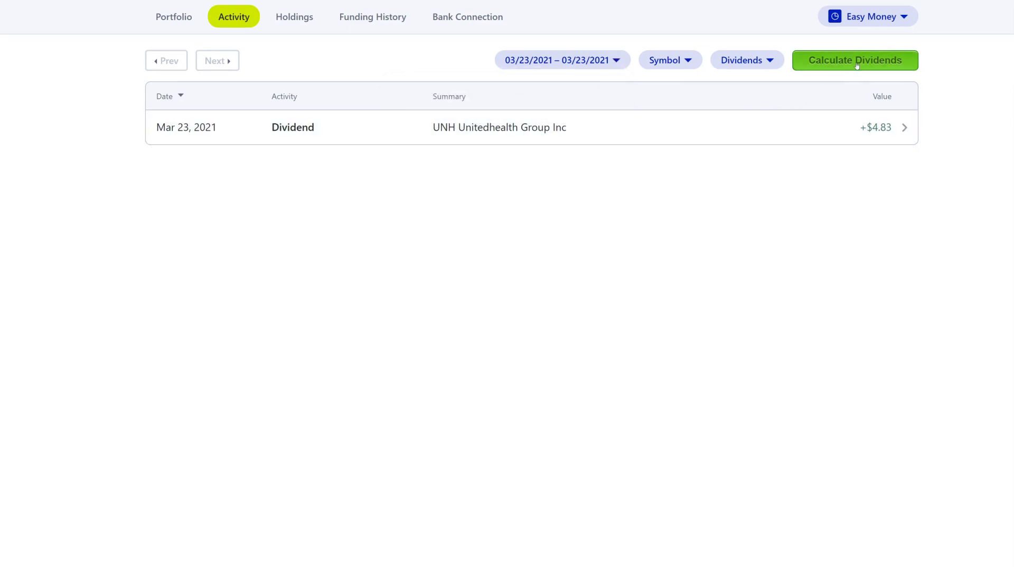
- Calculate the total dividends for the date-filtered list, highlight the reported amount and dismiss the message
{"action": "left_click", "coordinate": [839, 61]}
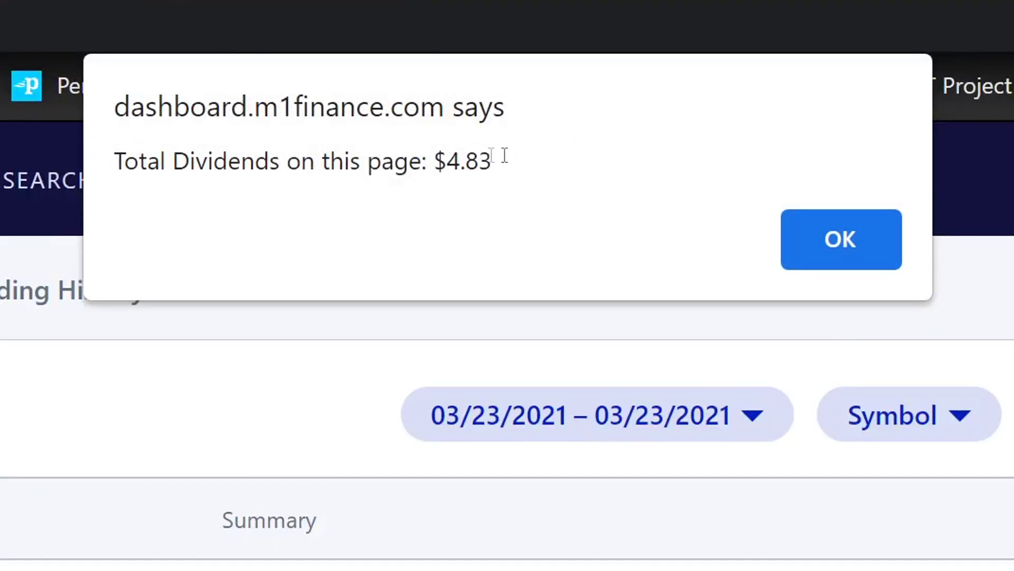
{"action": "left_click_drag", "start_coordinate": [504, 155], "coordinate": [428, 157]}
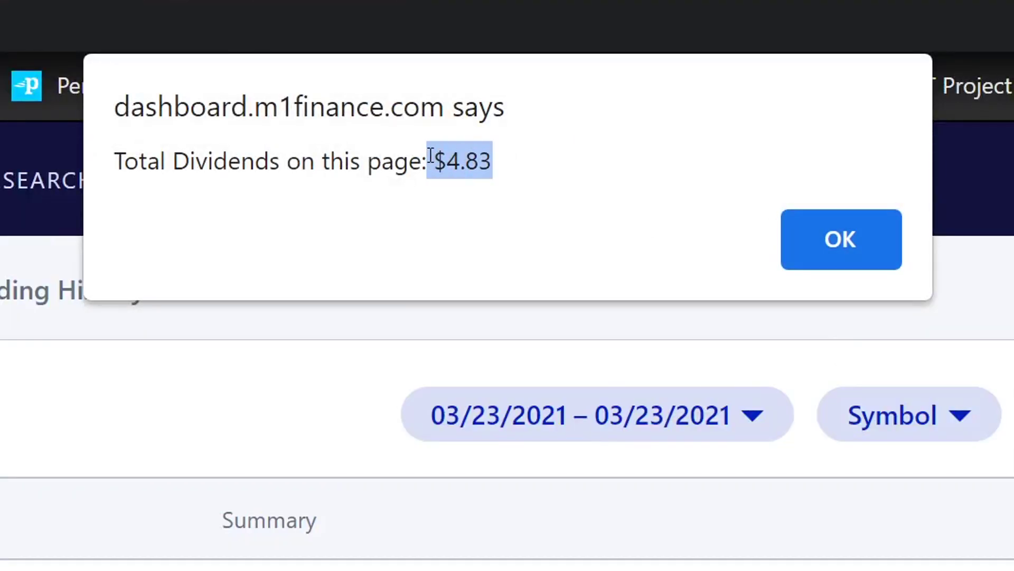
{"action": "left_click", "coordinate": [826, 226]}
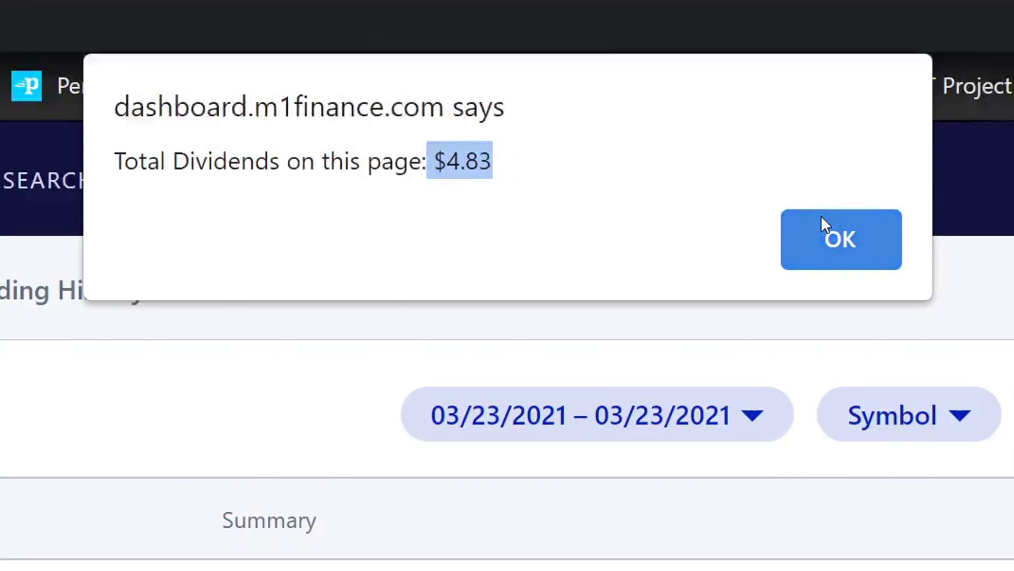